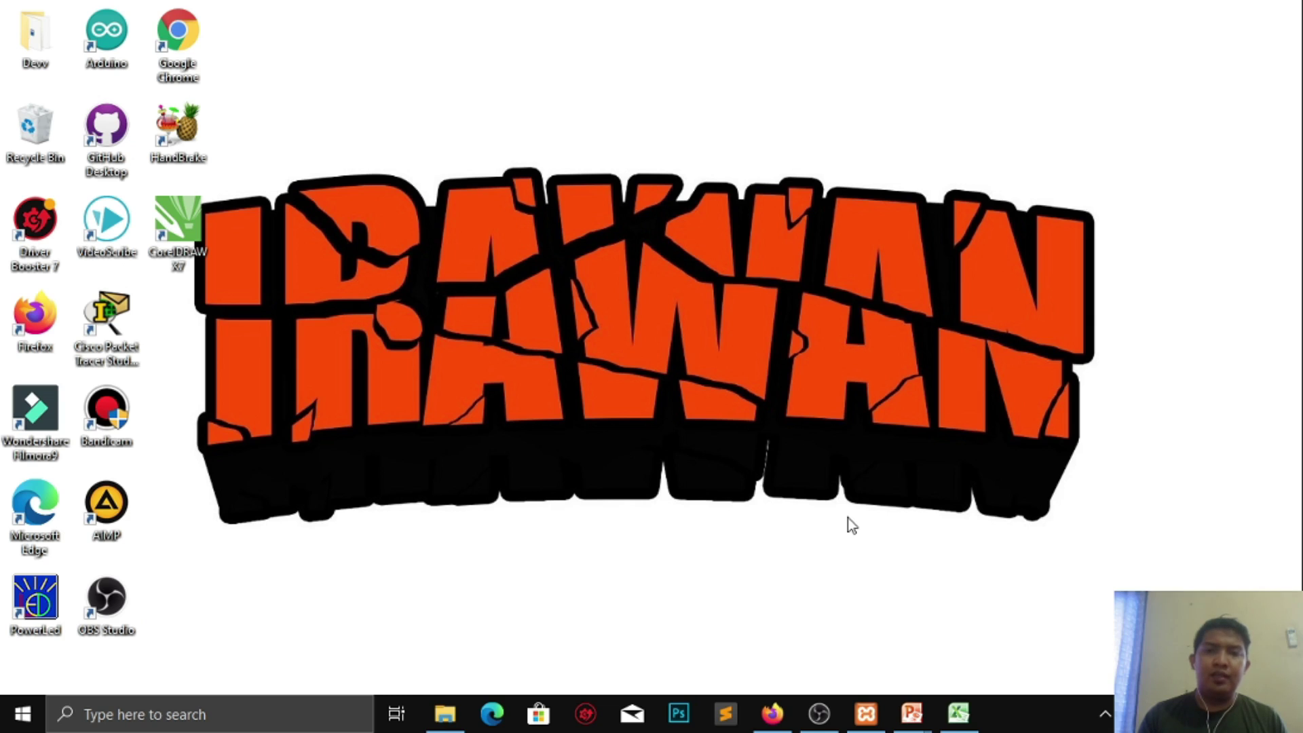
# Step: Switch to the YOUTUBE workbook in Excel and look through its function sheets, ending on the Lower sheet
pyautogui.click(958, 713)
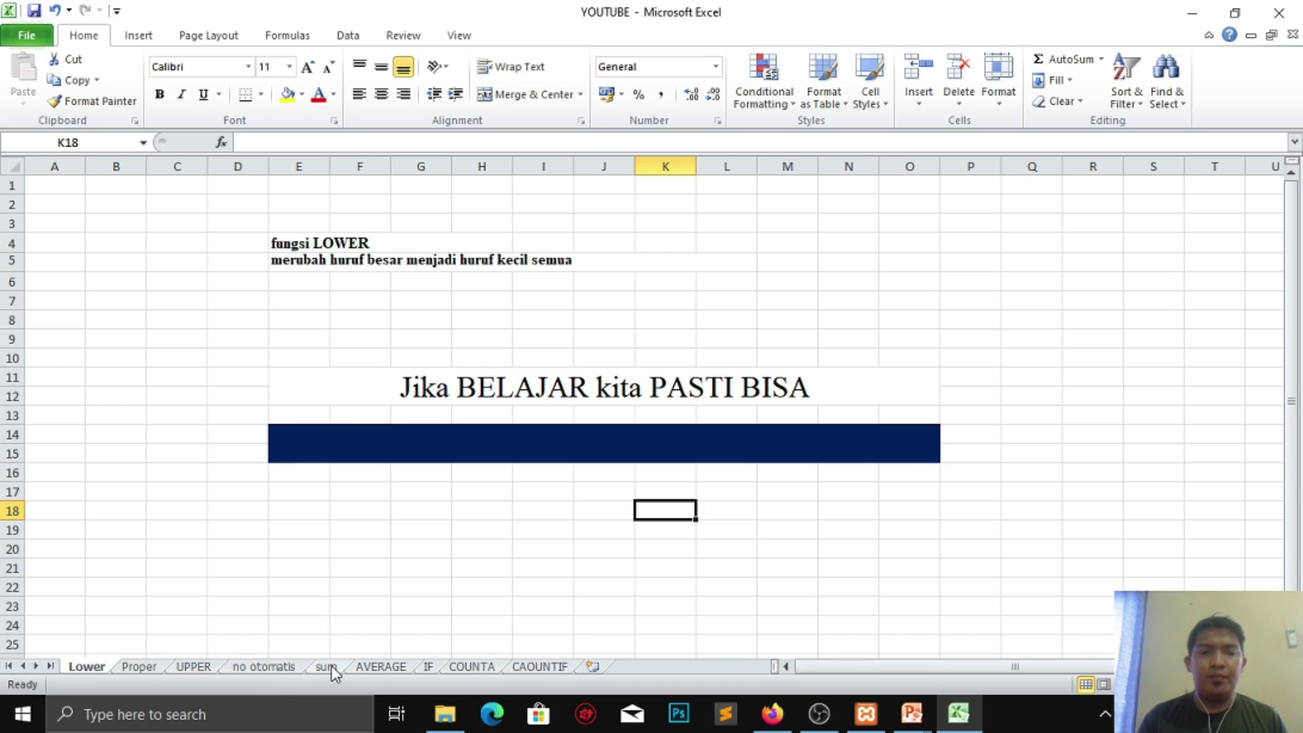
pyautogui.click(370, 667)
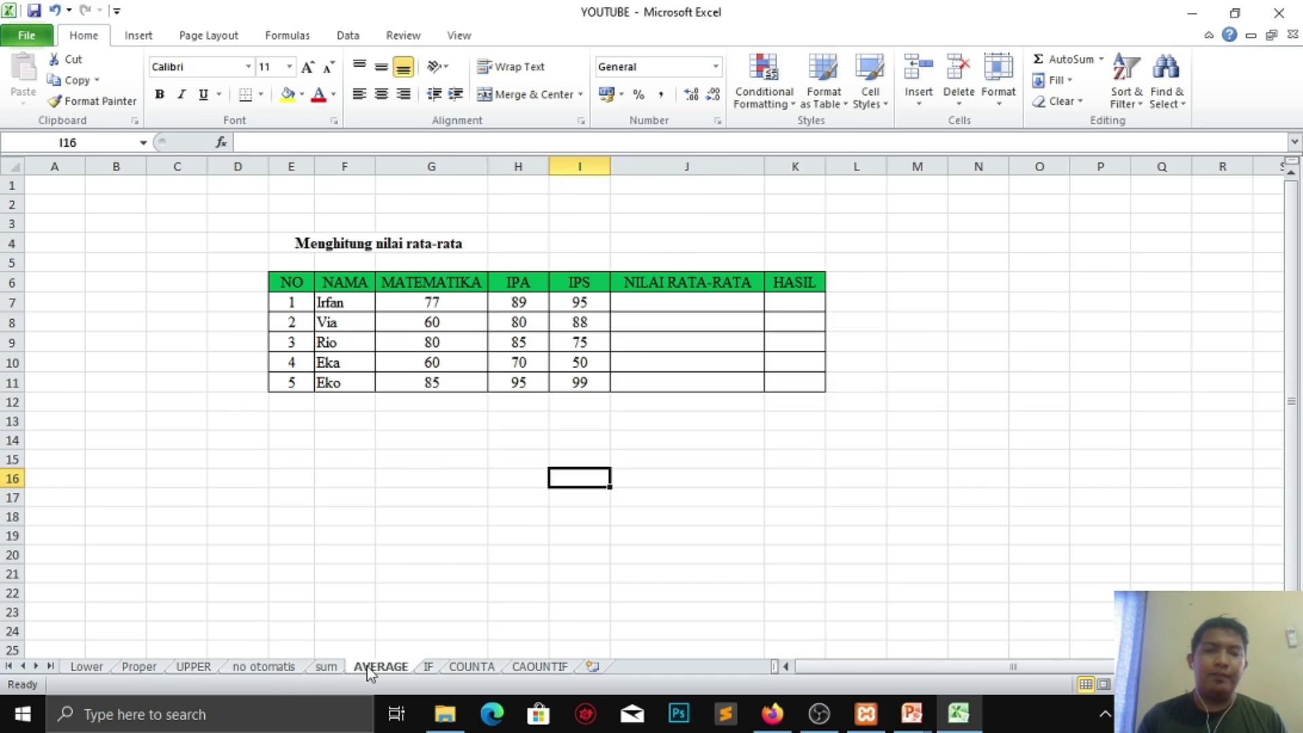
pyautogui.click(330, 666)
pyautogui.click(290, 666)
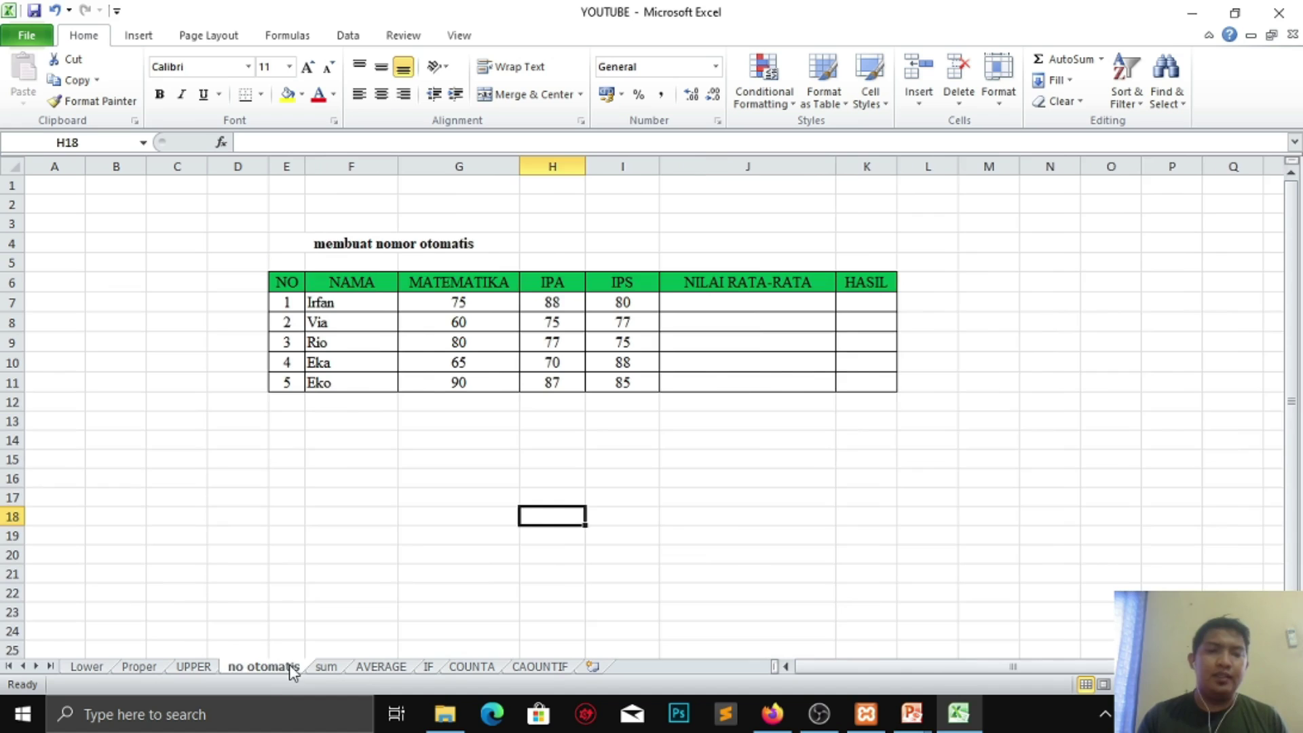
pyautogui.click(194, 667)
pyautogui.click(144, 667)
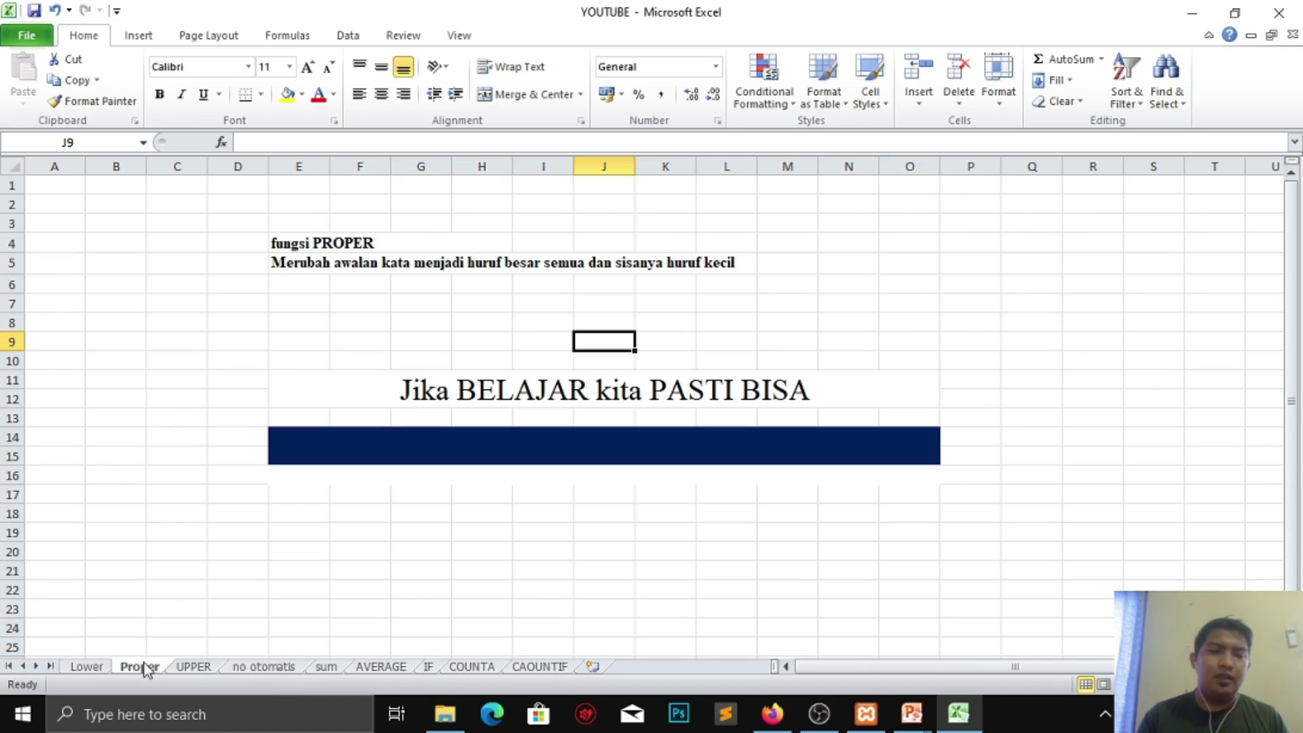
pyautogui.click(87, 667)
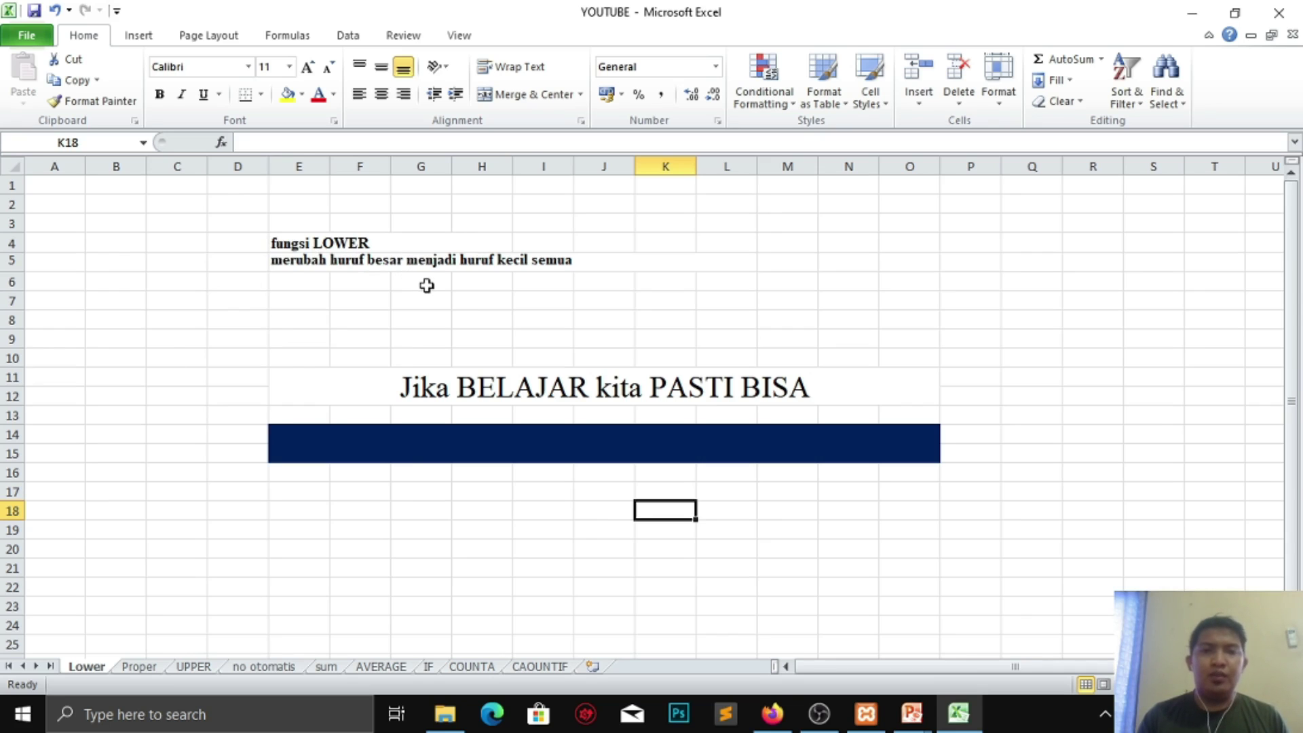
# Step: Enter =LOWER(E11) in the merged blue cell E14 of the Lower sheet to convert the sentence to lowercase
pyautogui.click(388, 380)
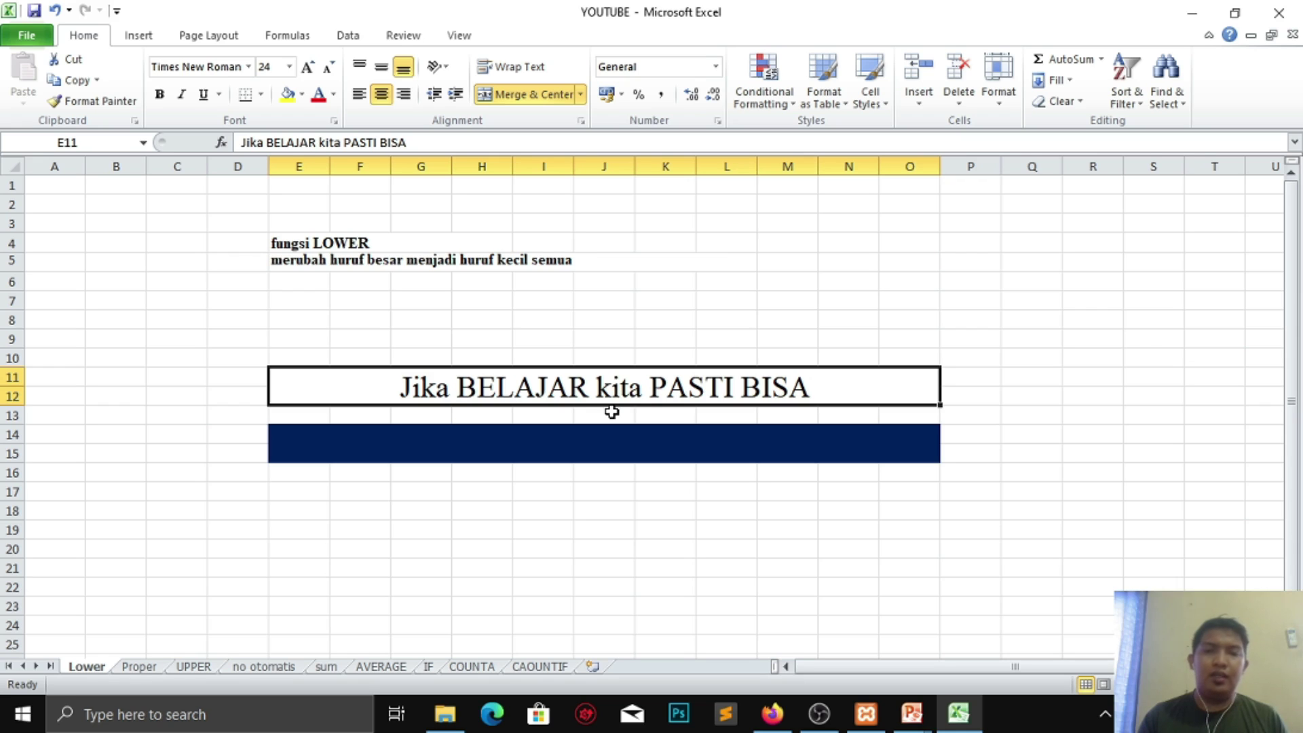
pyautogui.click(551, 446)
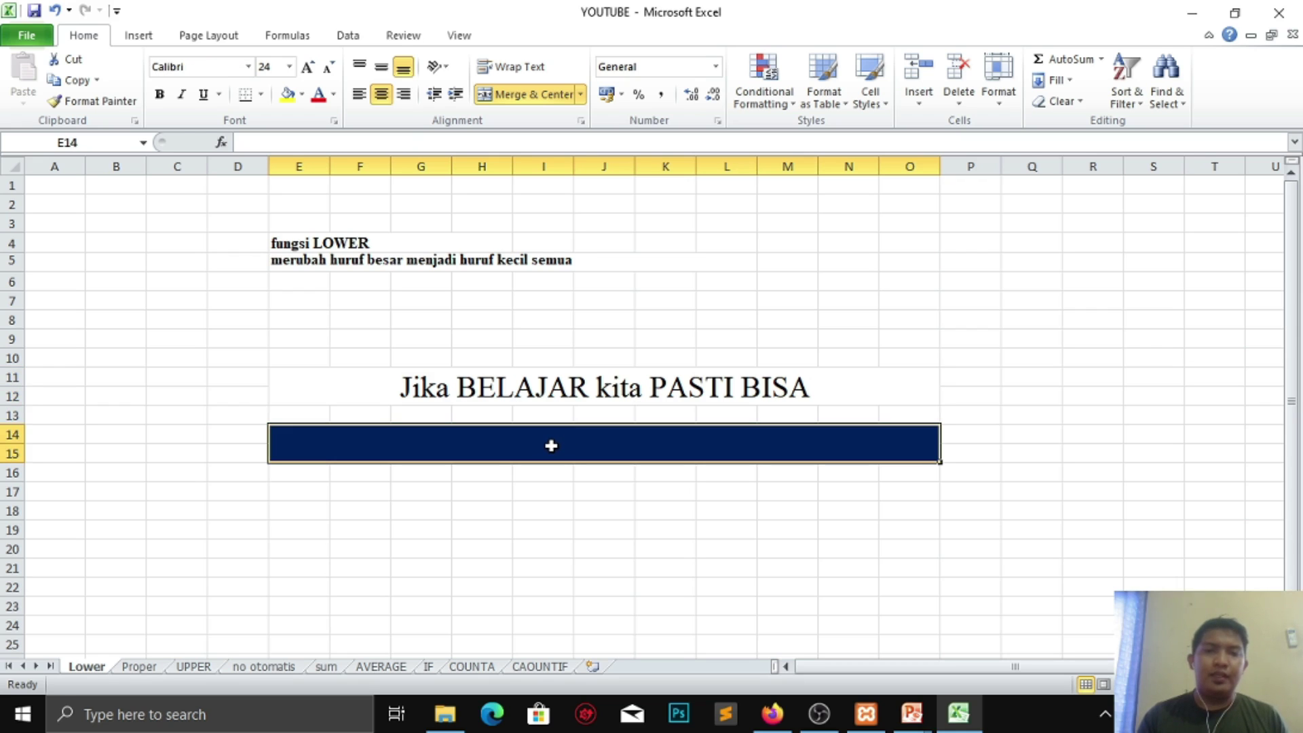
pyautogui.doubleClick(551, 446)
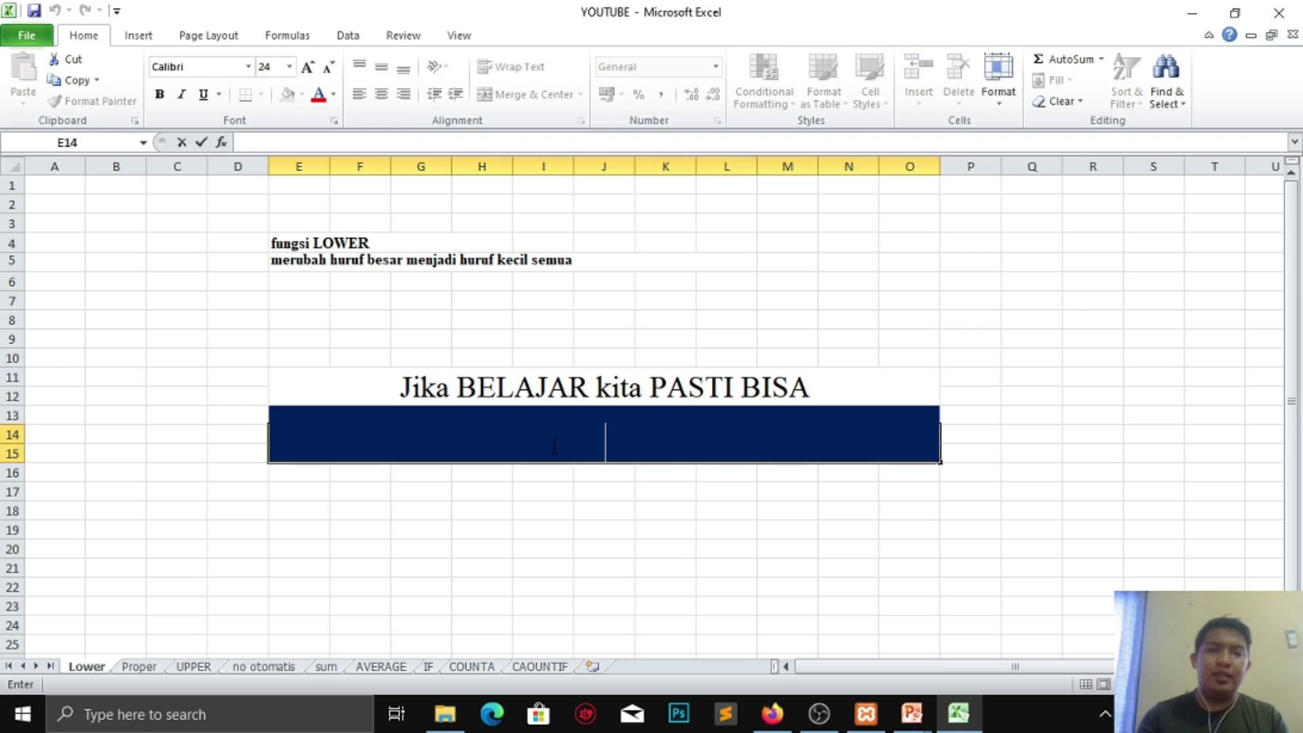
pyautogui.write('=lo')
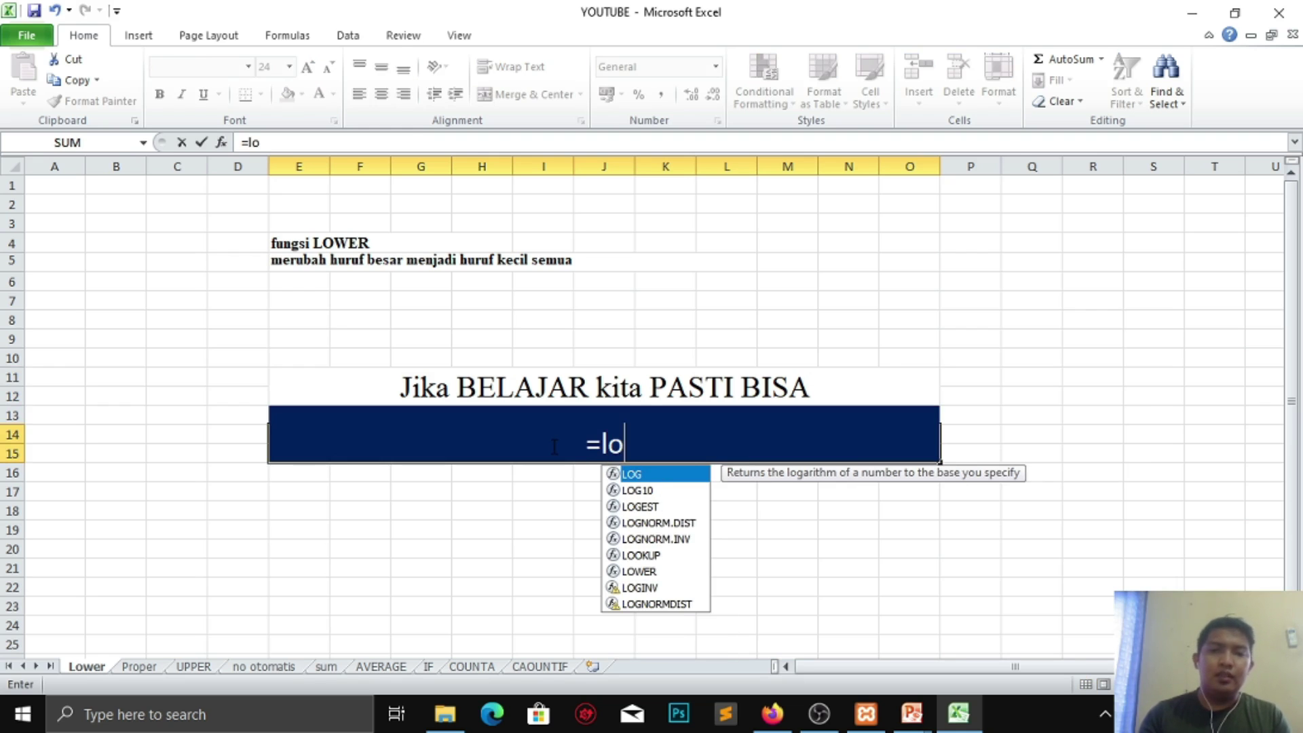
pyautogui.click(633, 572)
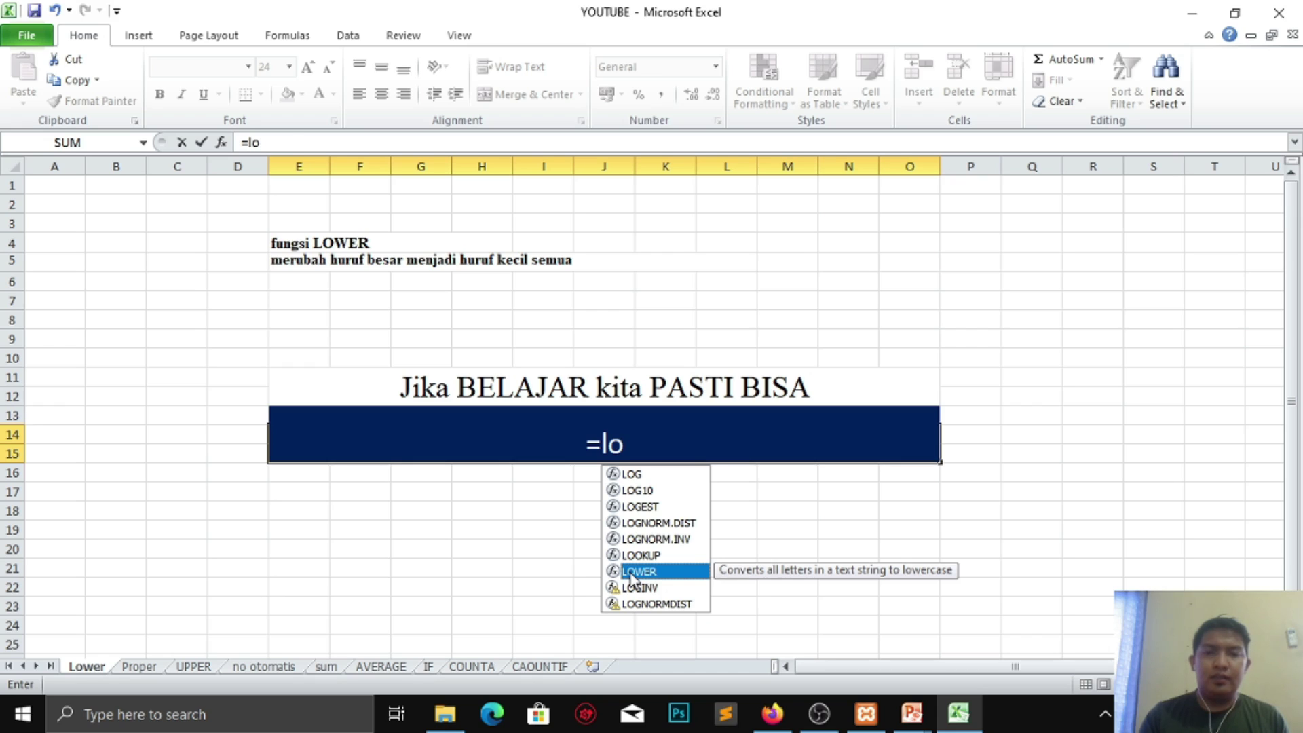
pyautogui.doubleClick(632, 574)
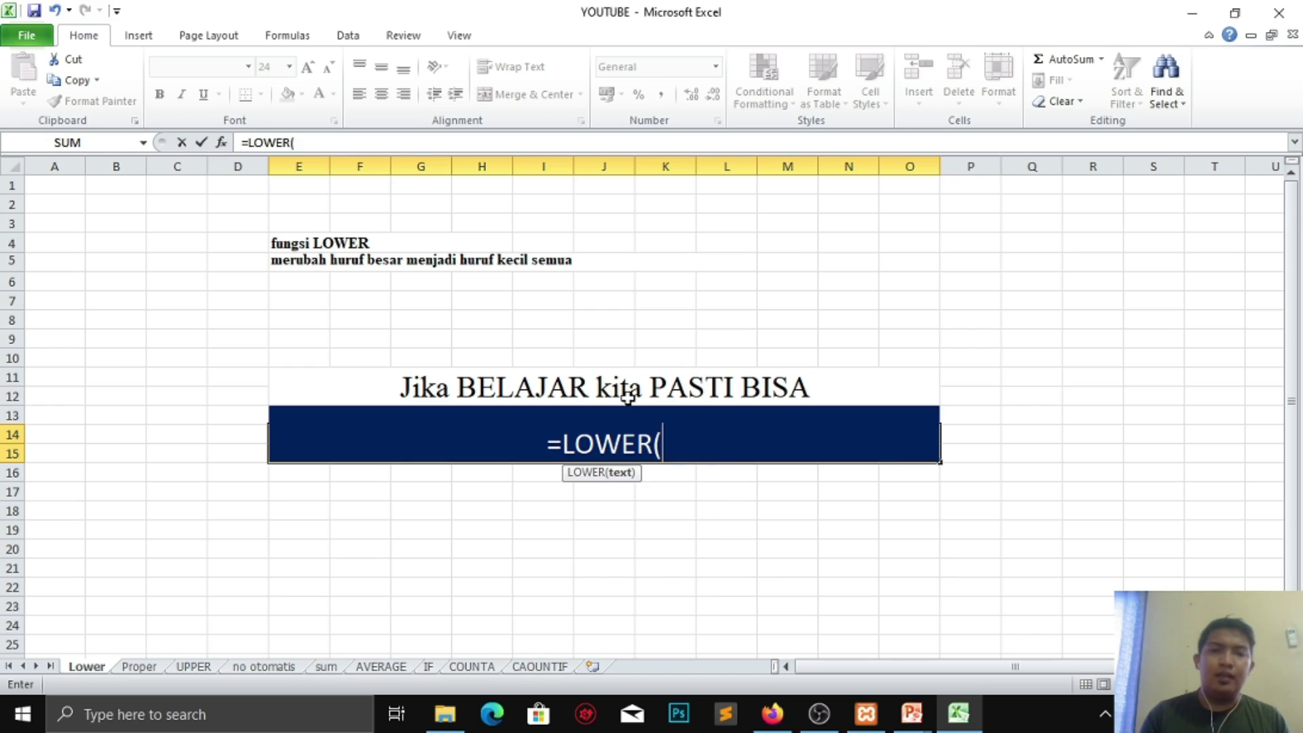
pyautogui.click(479, 392)
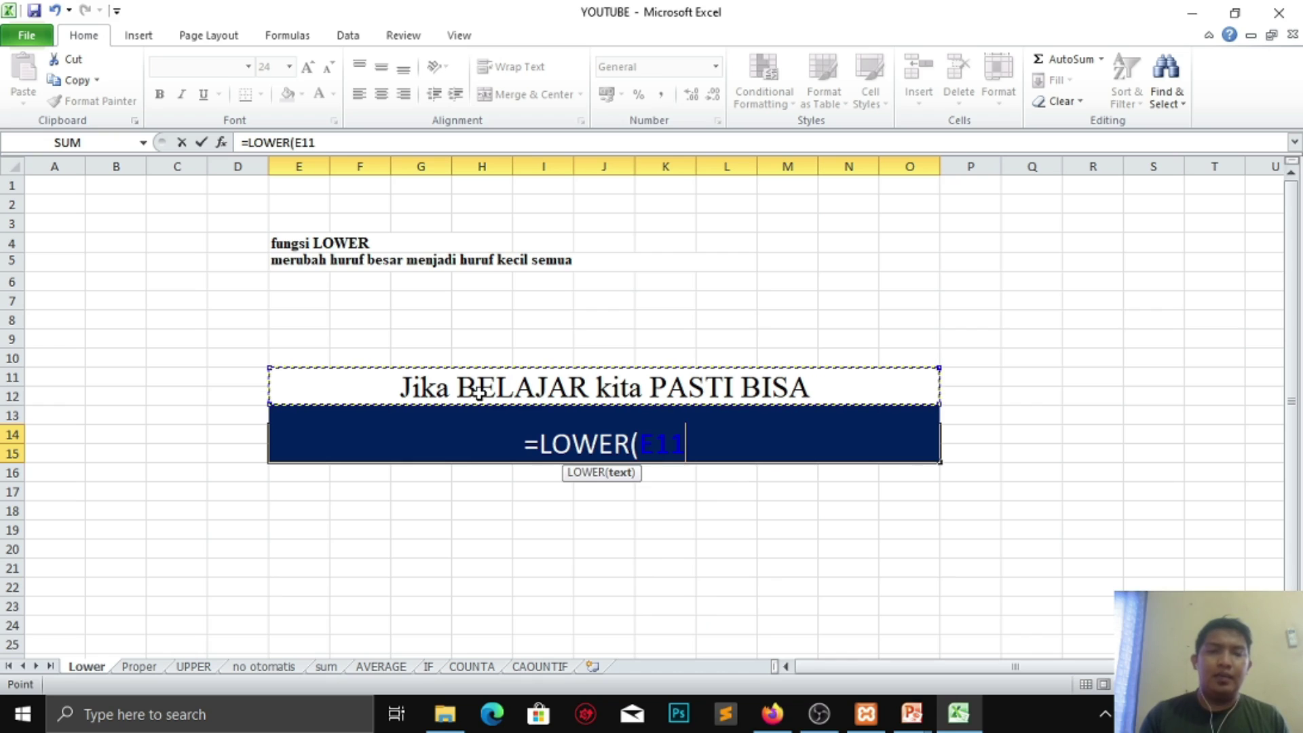
pyautogui.write(')')
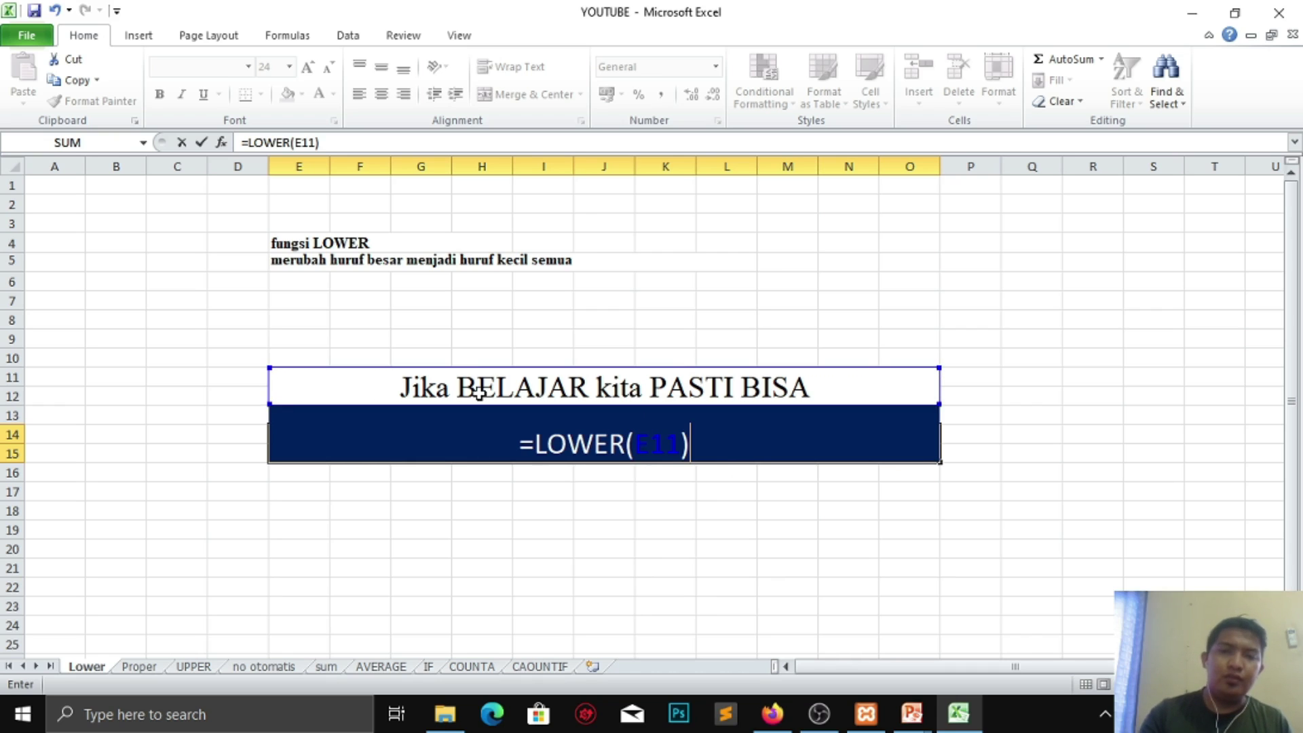
pyautogui.press('Return')
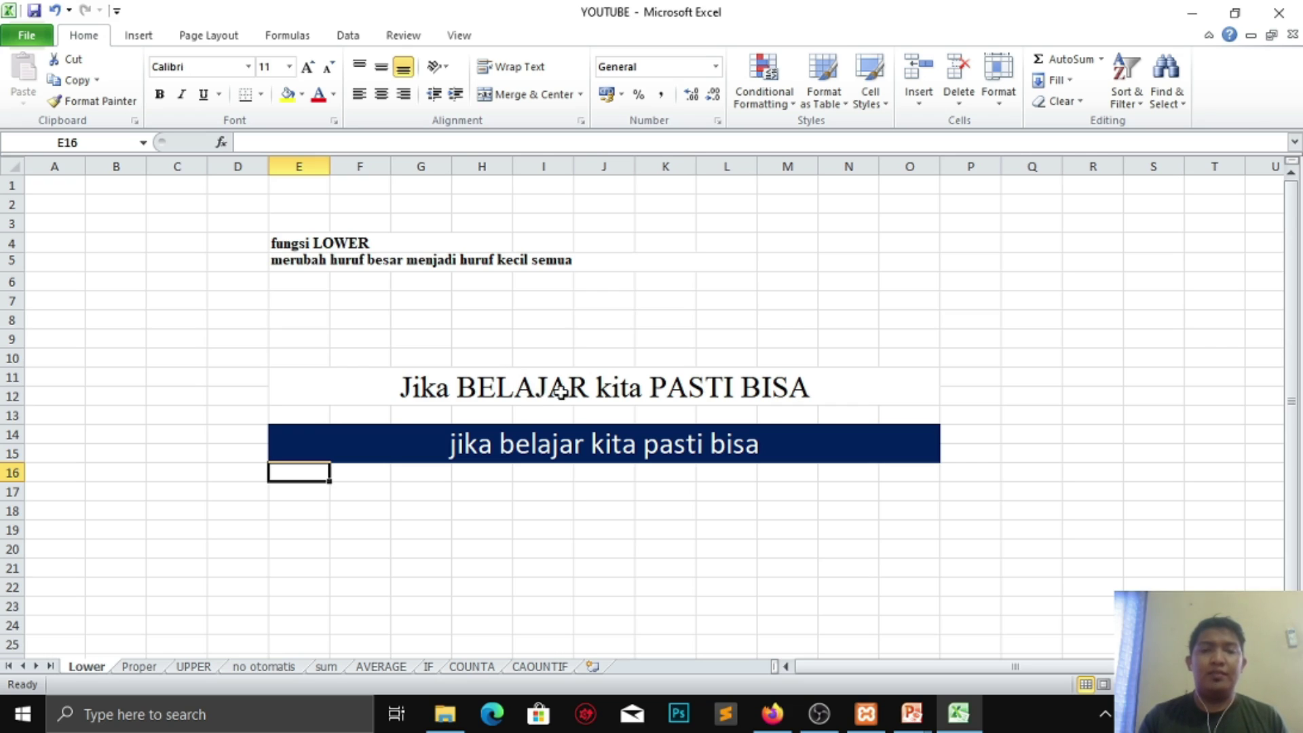
pyautogui.click(403, 389)
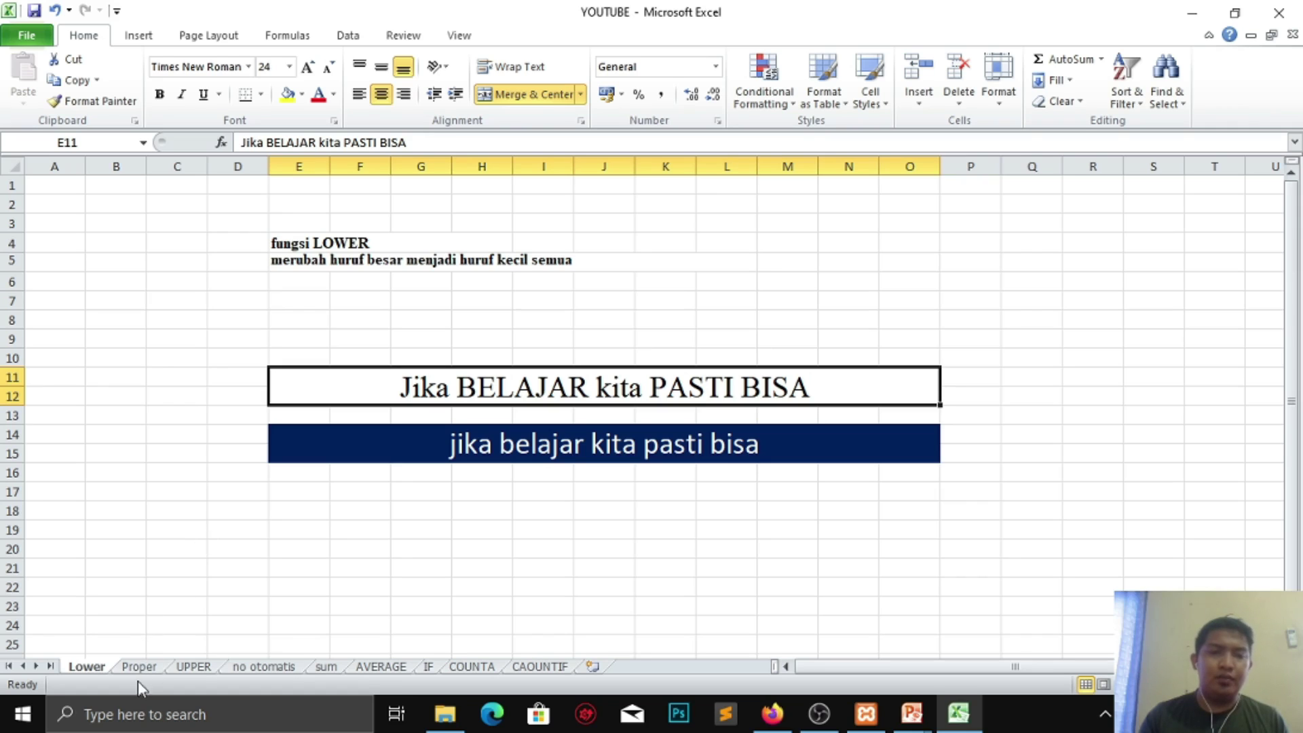
# Step: On the Proper sheet, enter =PROPER(E11) in the merged blue cell E14 to capitalise each word of the sentence
pyautogui.click(137, 668)
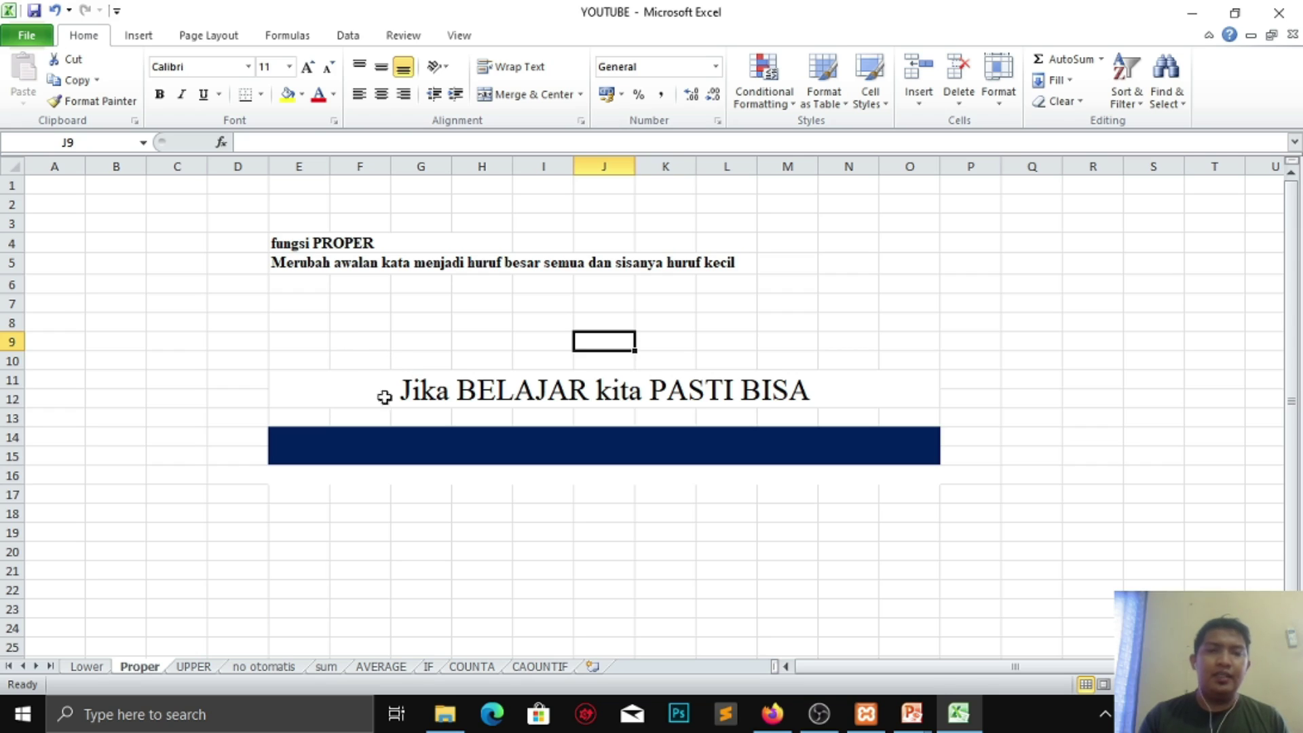
pyautogui.click(408, 391)
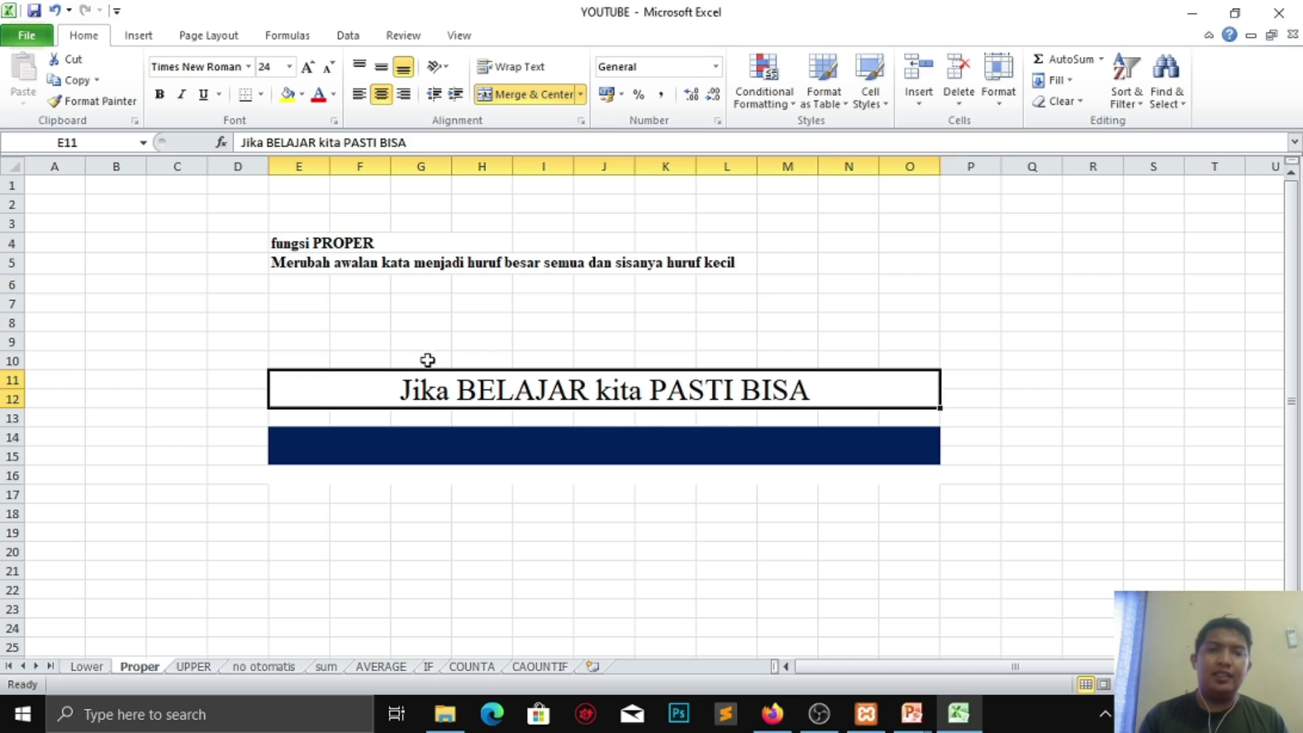
pyautogui.click(549, 450)
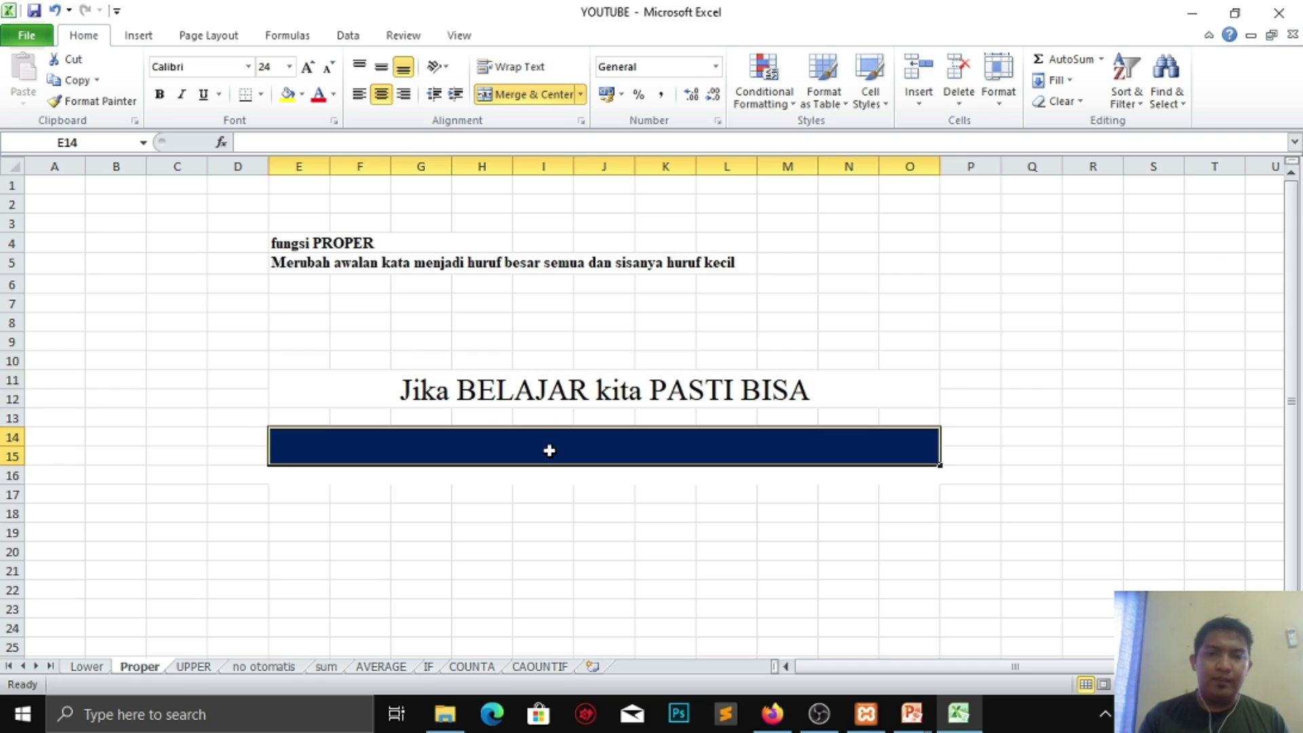
pyautogui.doubleClick(551, 450)
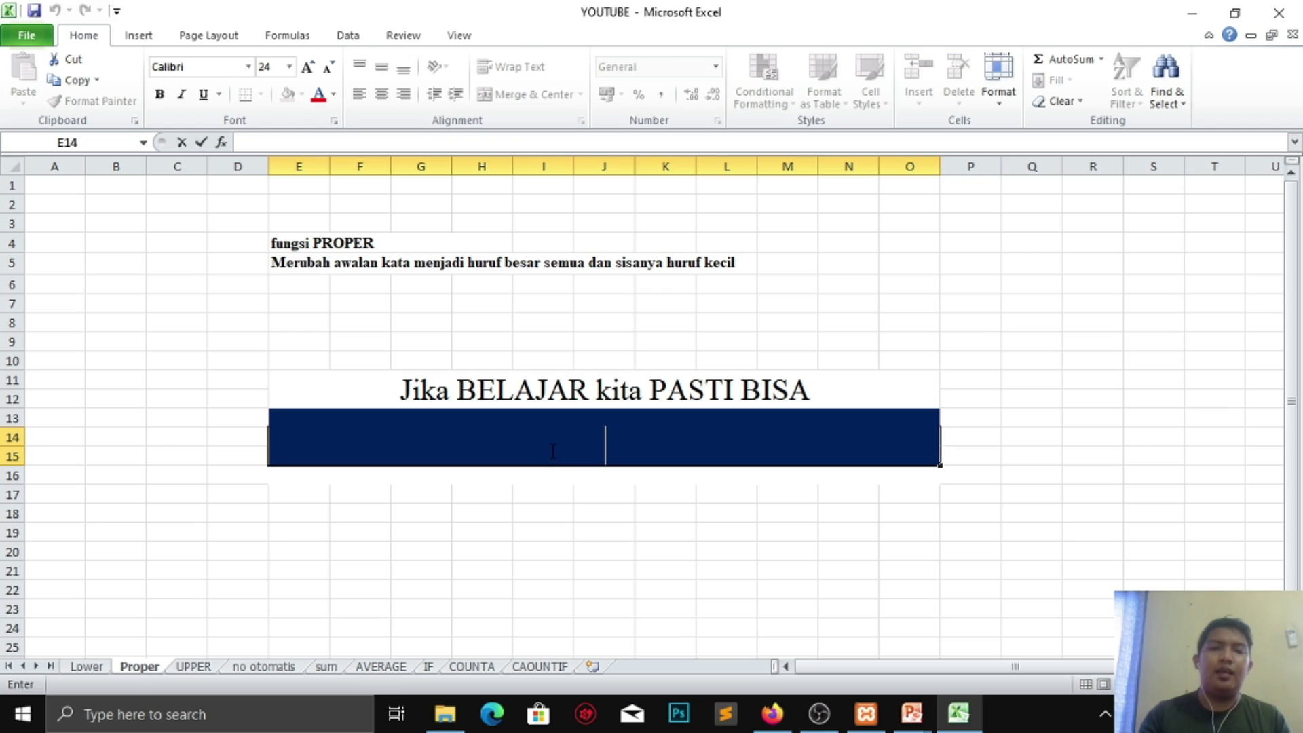
pyautogui.write('=pro')
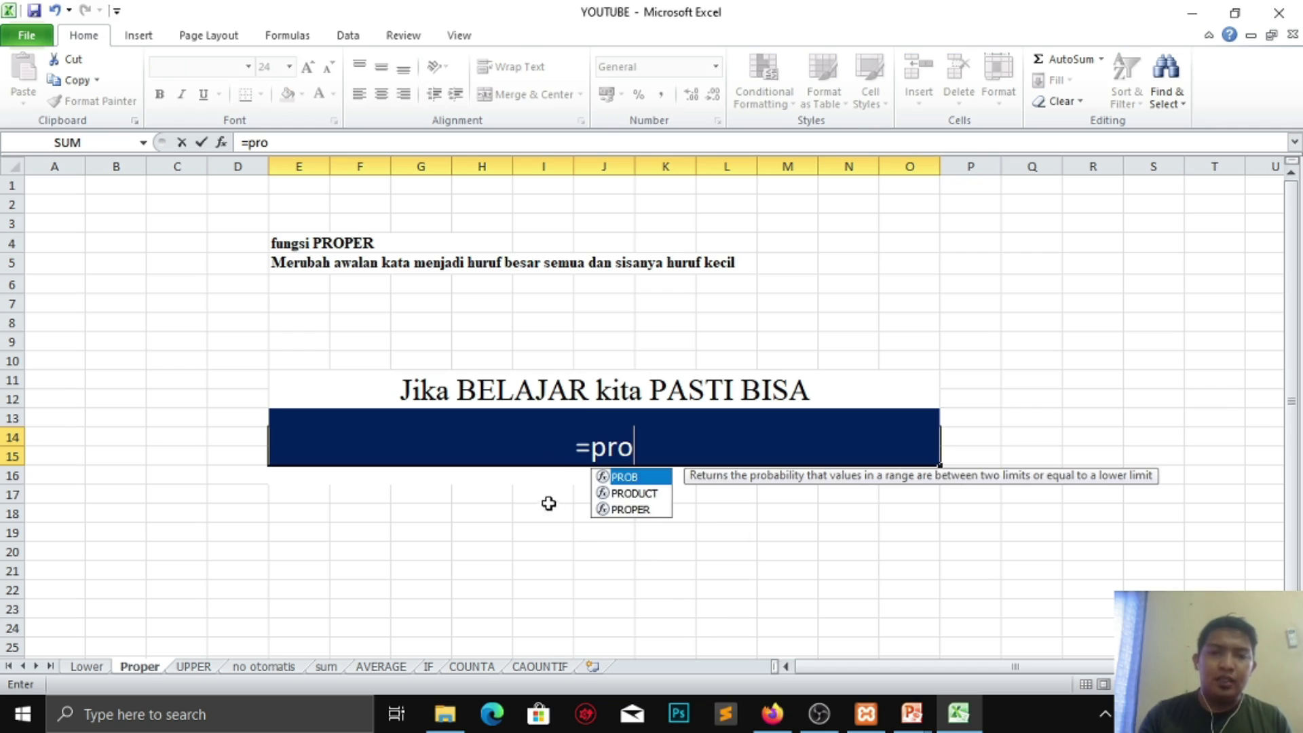
pyautogui.doubleClick(621, 513)
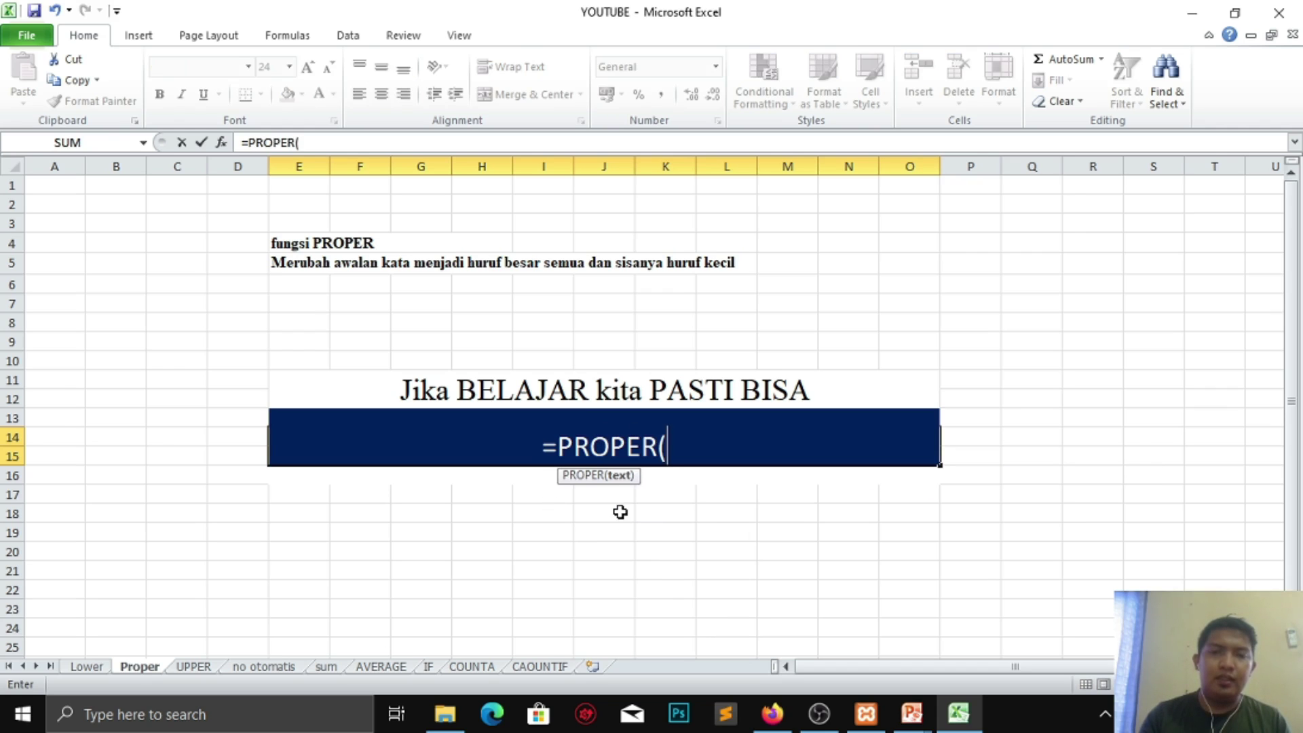
pyautogui.click(578, 390)
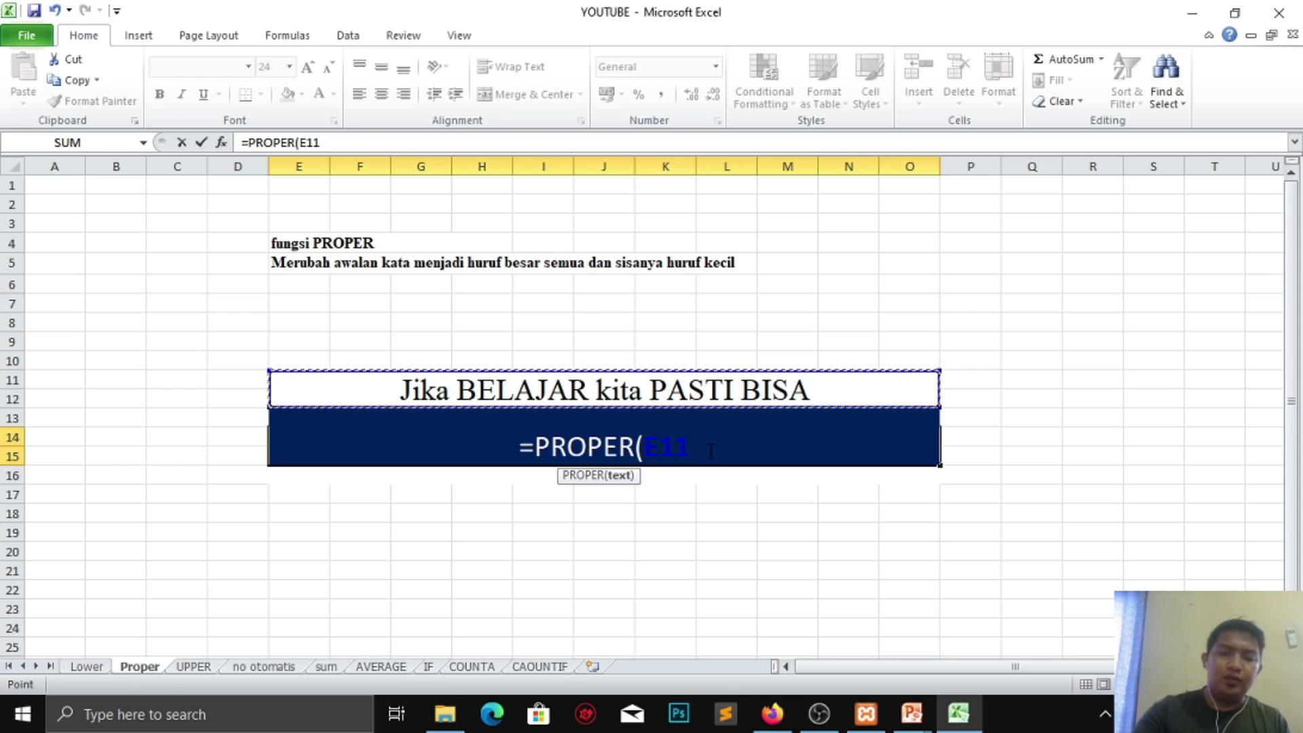
pyautogui.write(')')
pyautogui.press('Return')
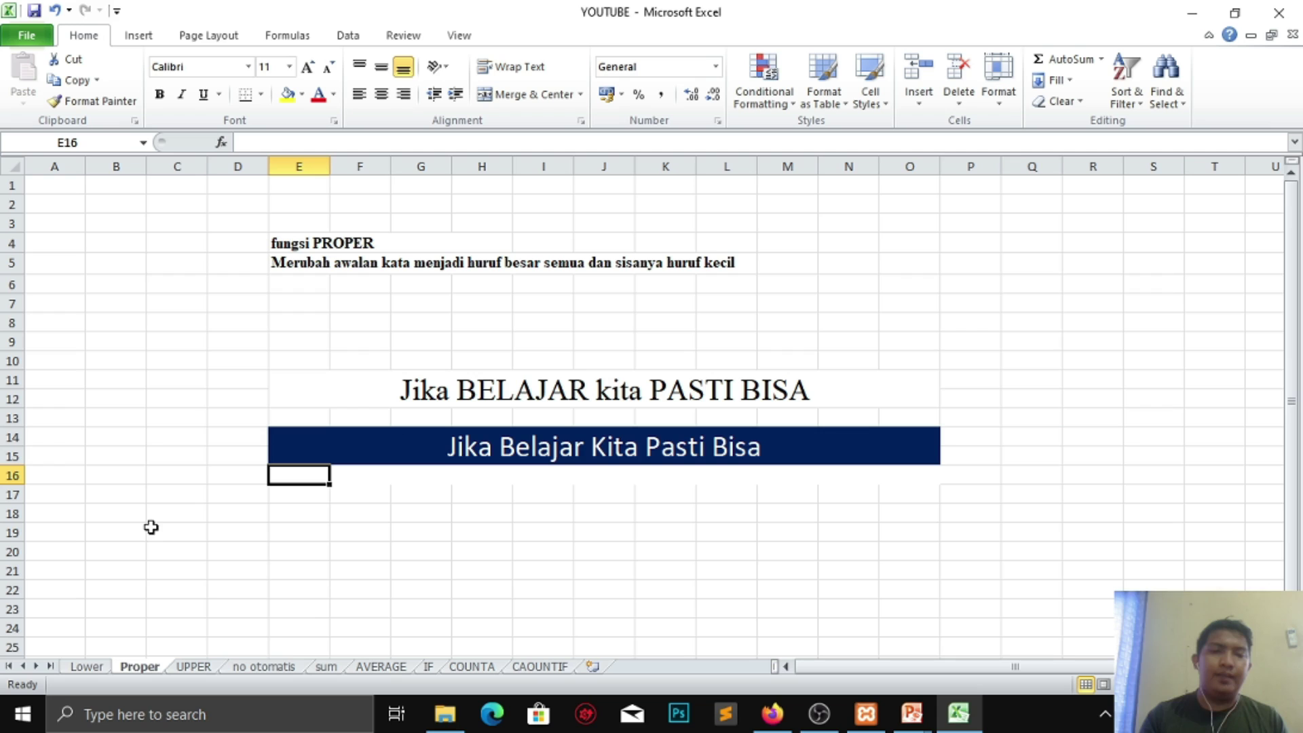
# Step: On the UPPER sheet, enter =UPPER(E11) in the merged blue cell E14 to convert the sentence to capitals
pyautogui.click(202, 668)
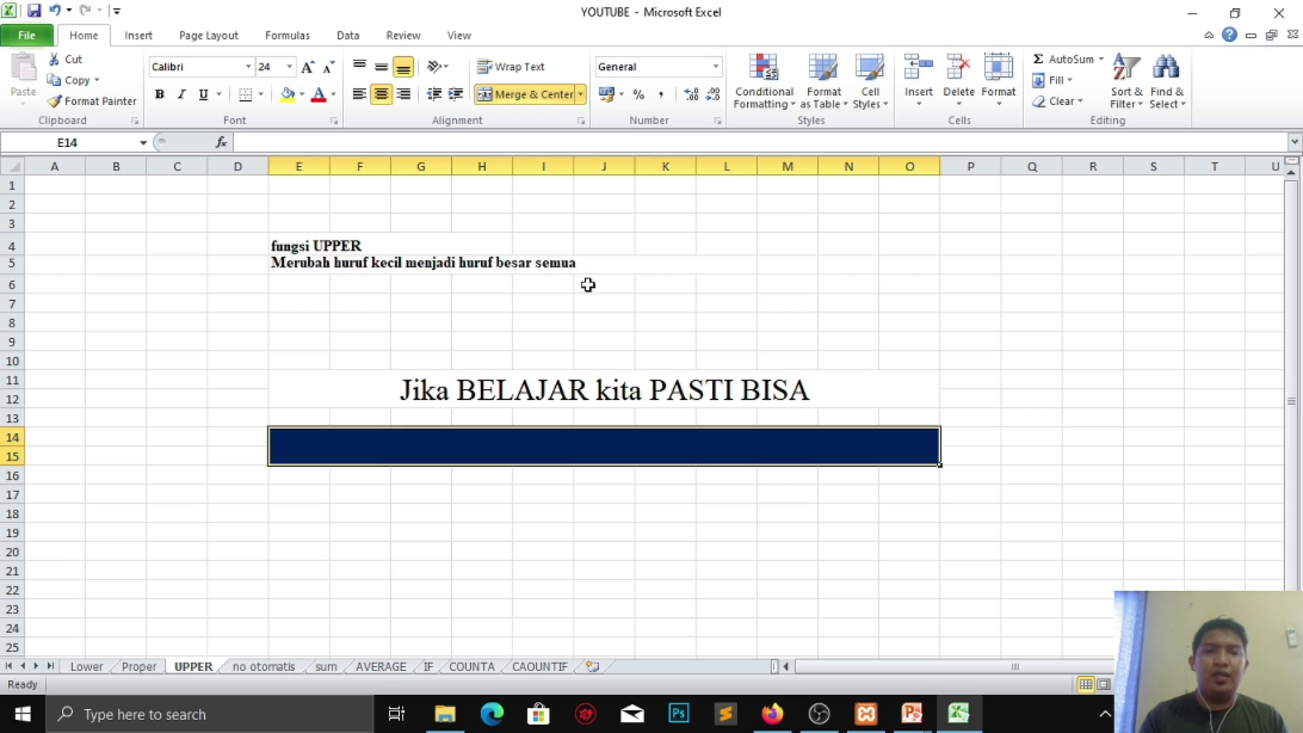
pyautogui.doubleClick(513, 454)
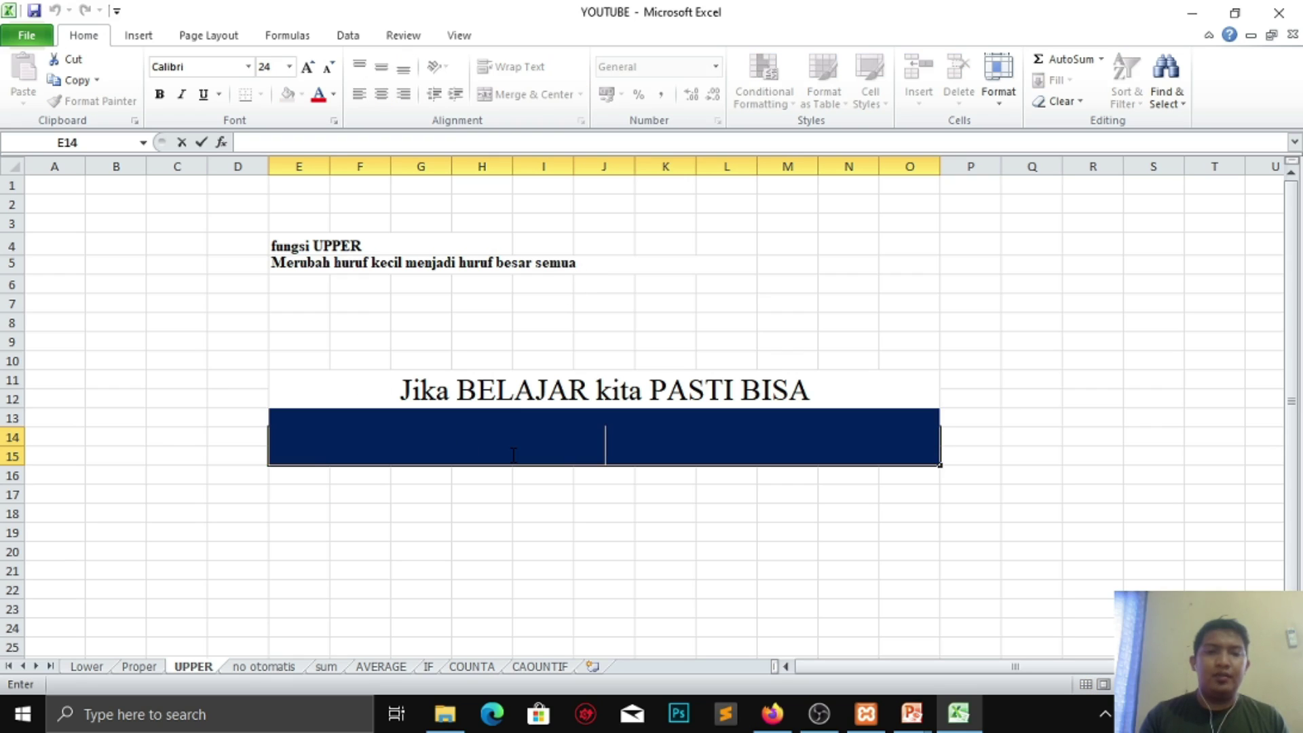
pyautogui.write('=')
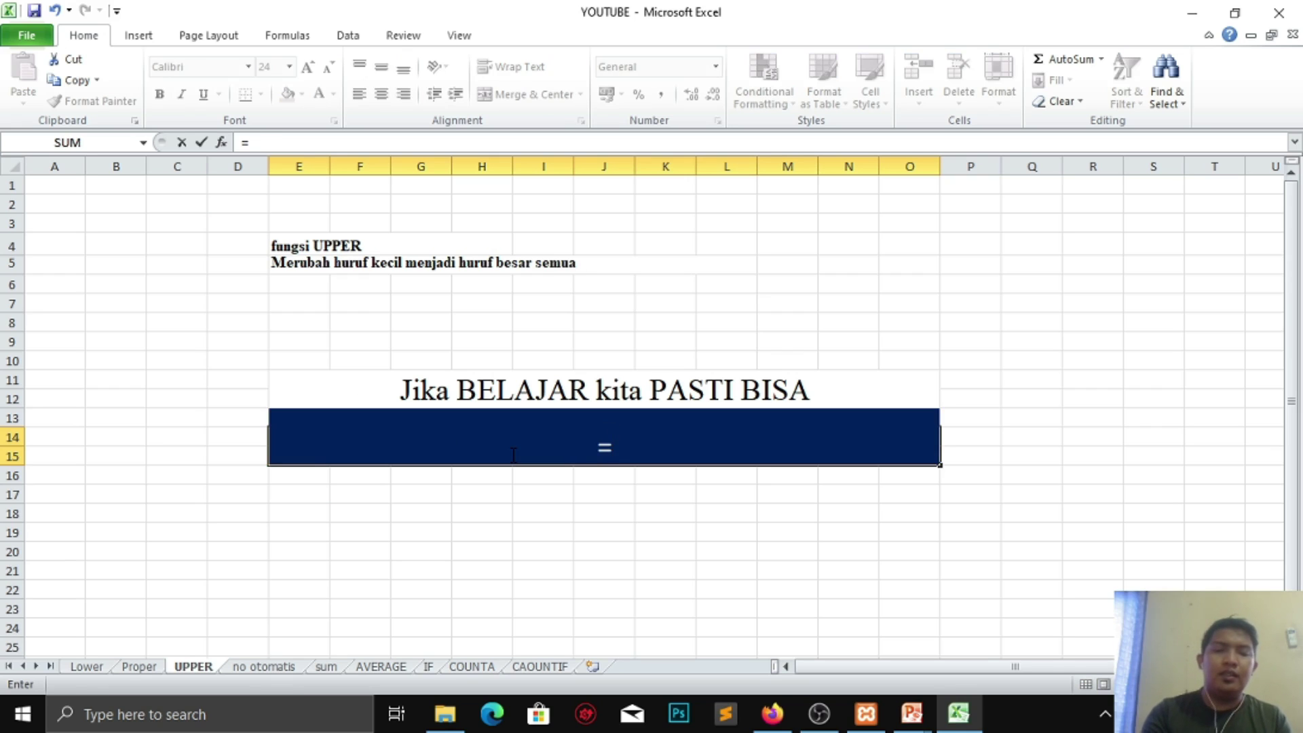
pyautogui.write('up')
pyautogui.press('Tab')
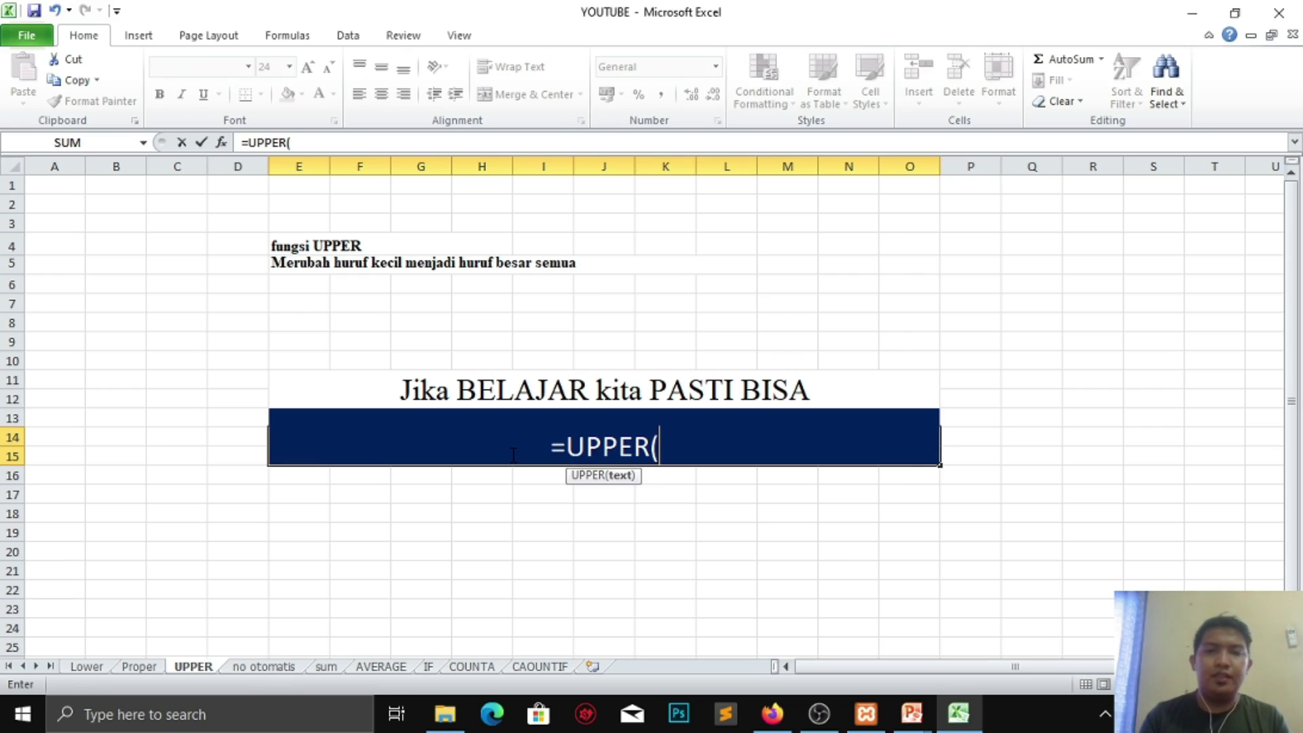
pyautogui.click(394, 388)
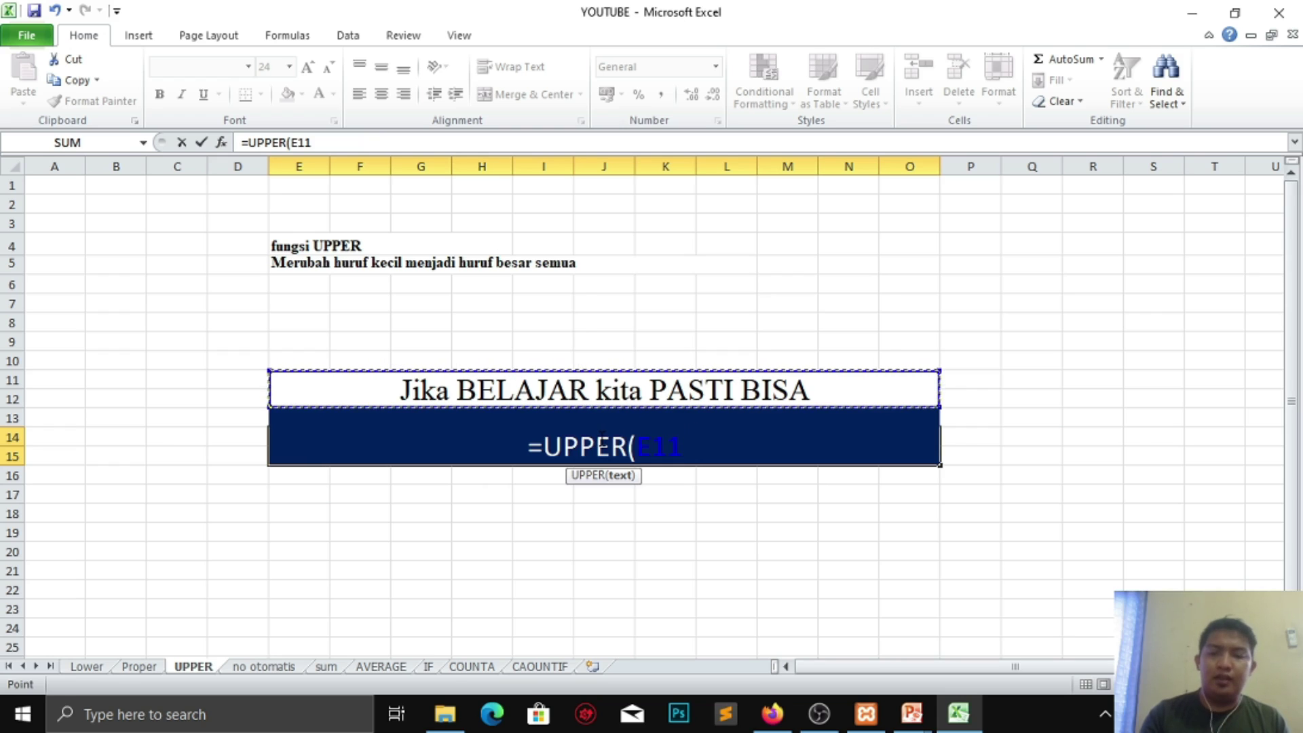
pyautogui.write(')')
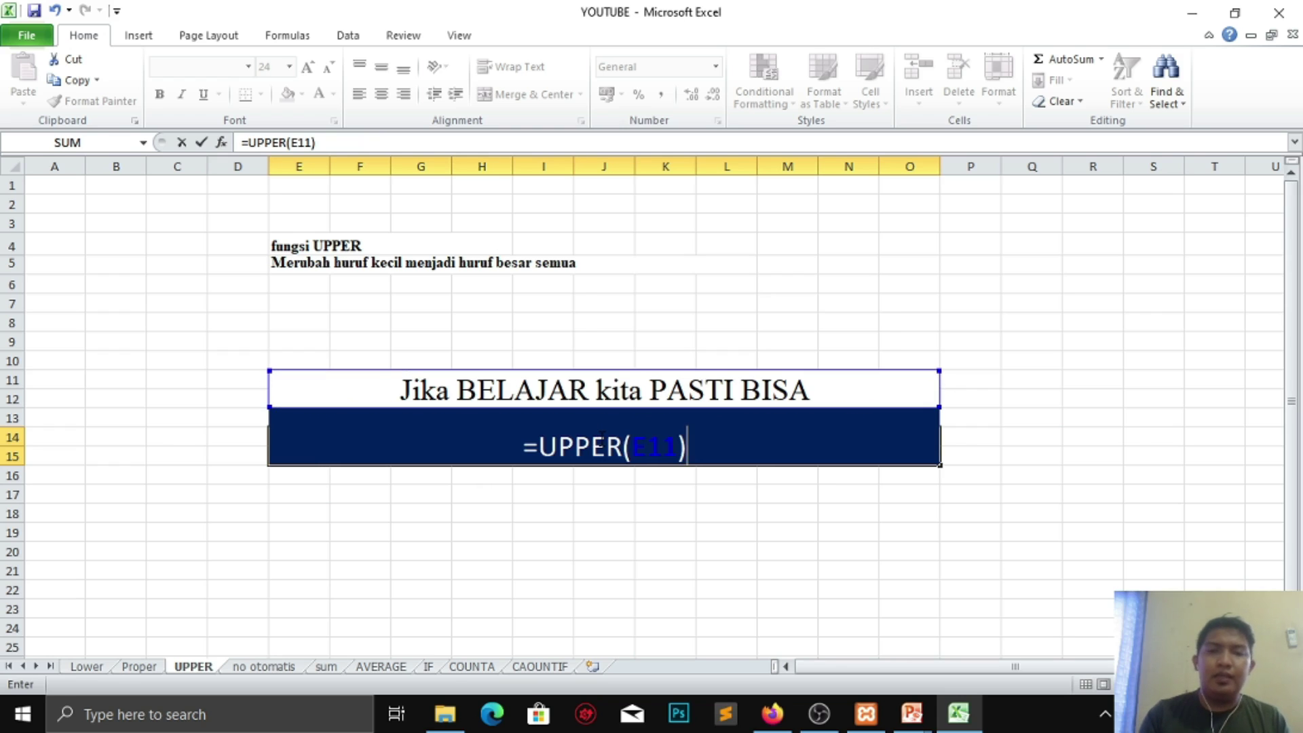
pyautogui.press('Return')
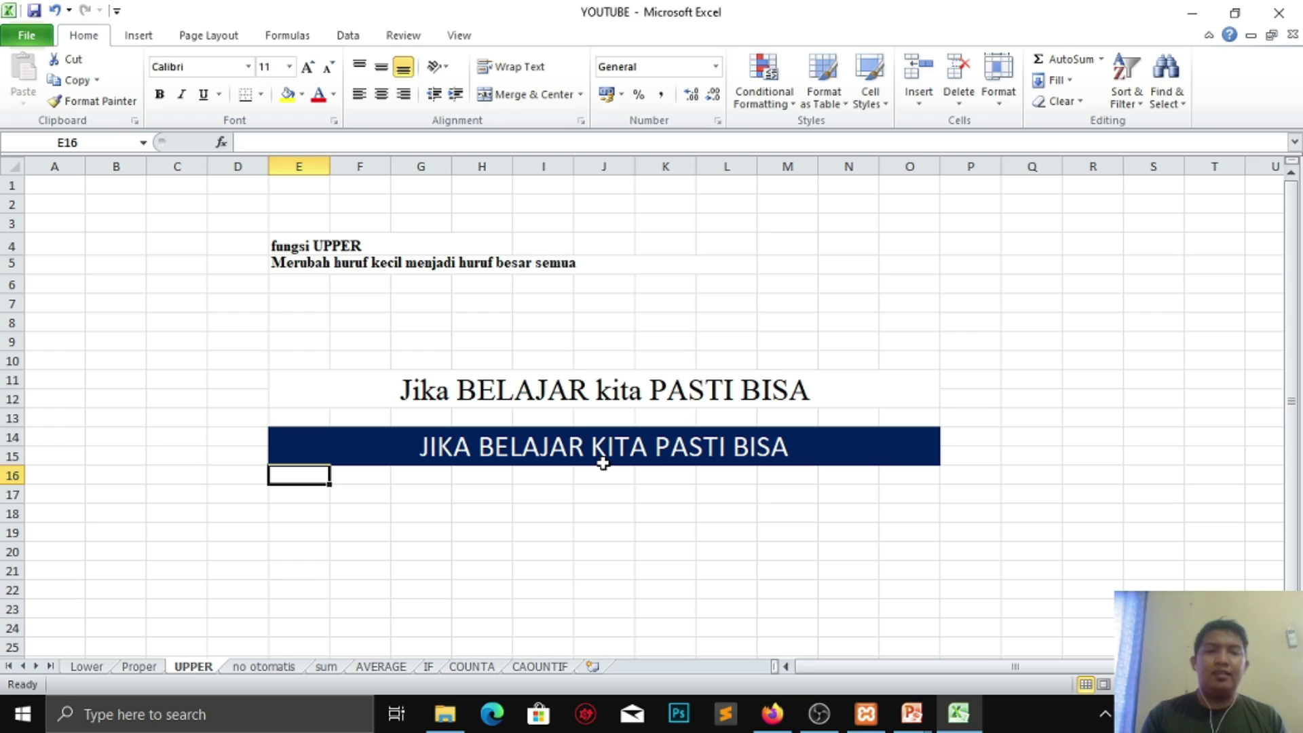
# Step: Review the converted sentences on the Proper, Lower and UPPER sheets
pyautogui.click(146, 669)
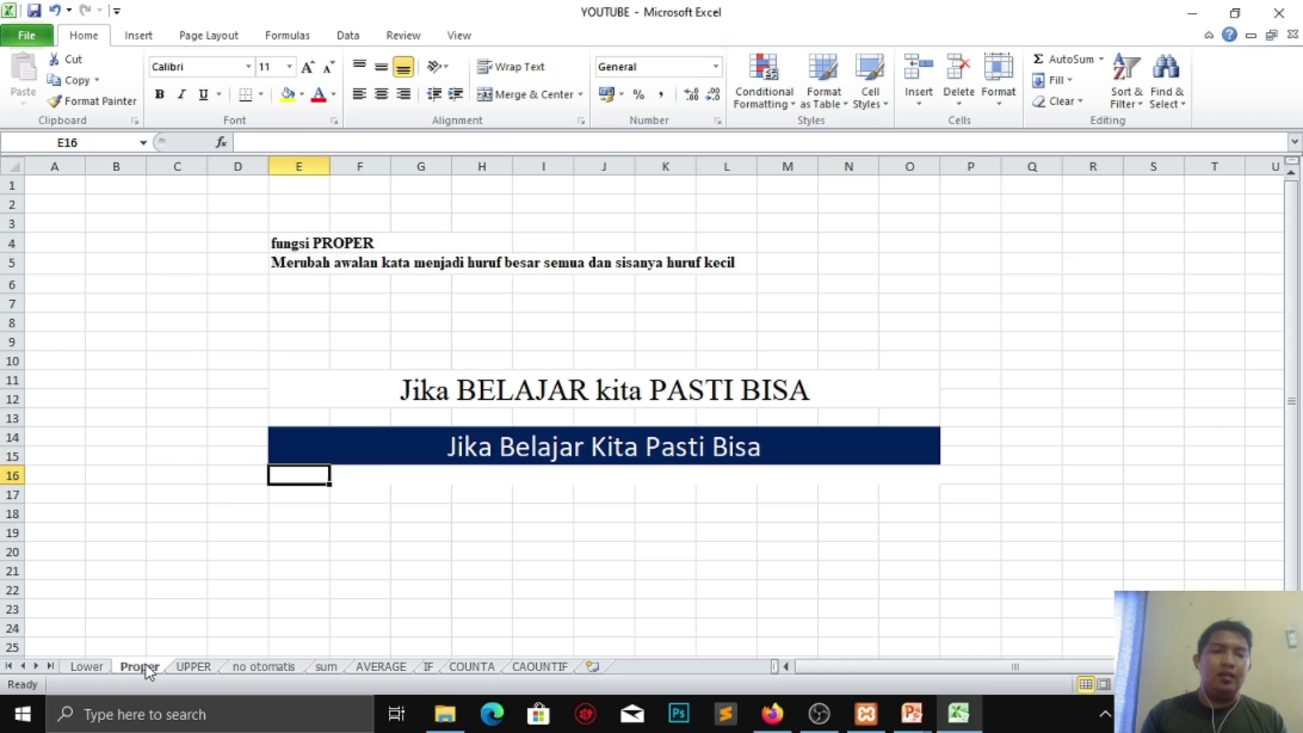
pyautogui.click(97, 665)
pyautogui.click(124, 670)
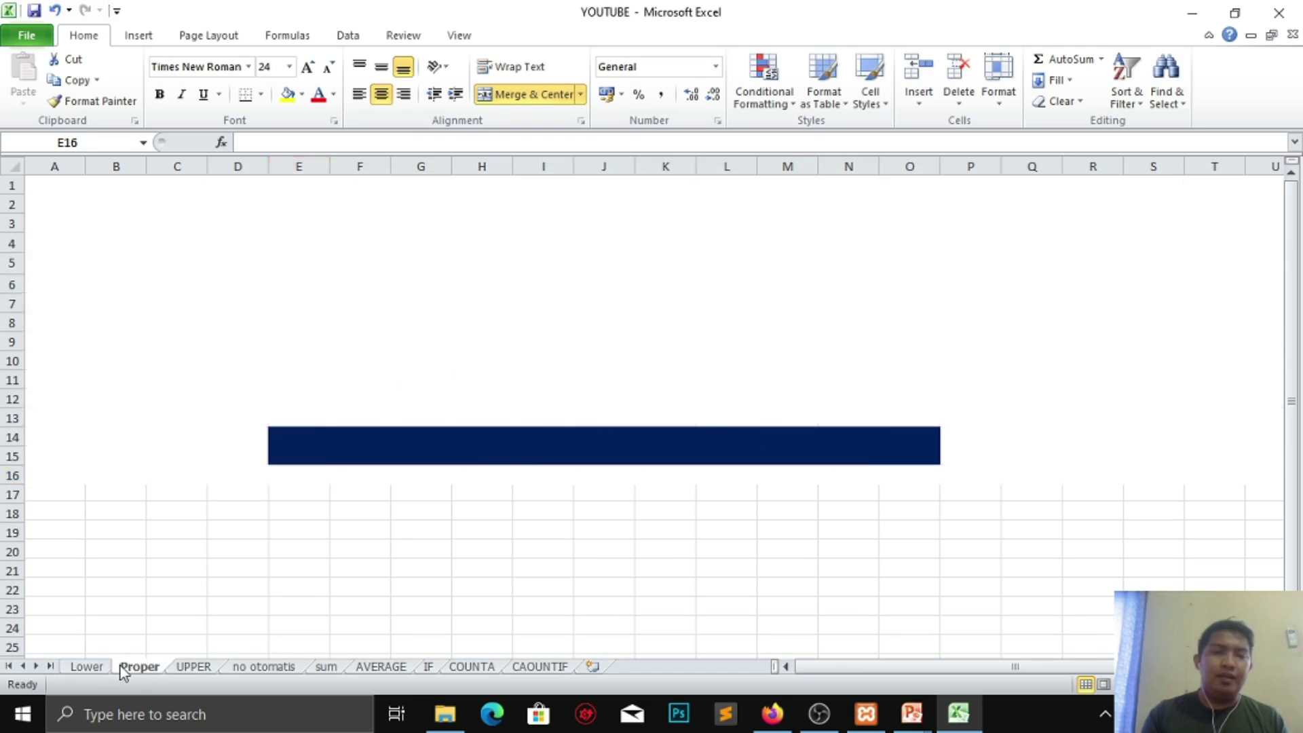
pyautogui.click(190, 670)
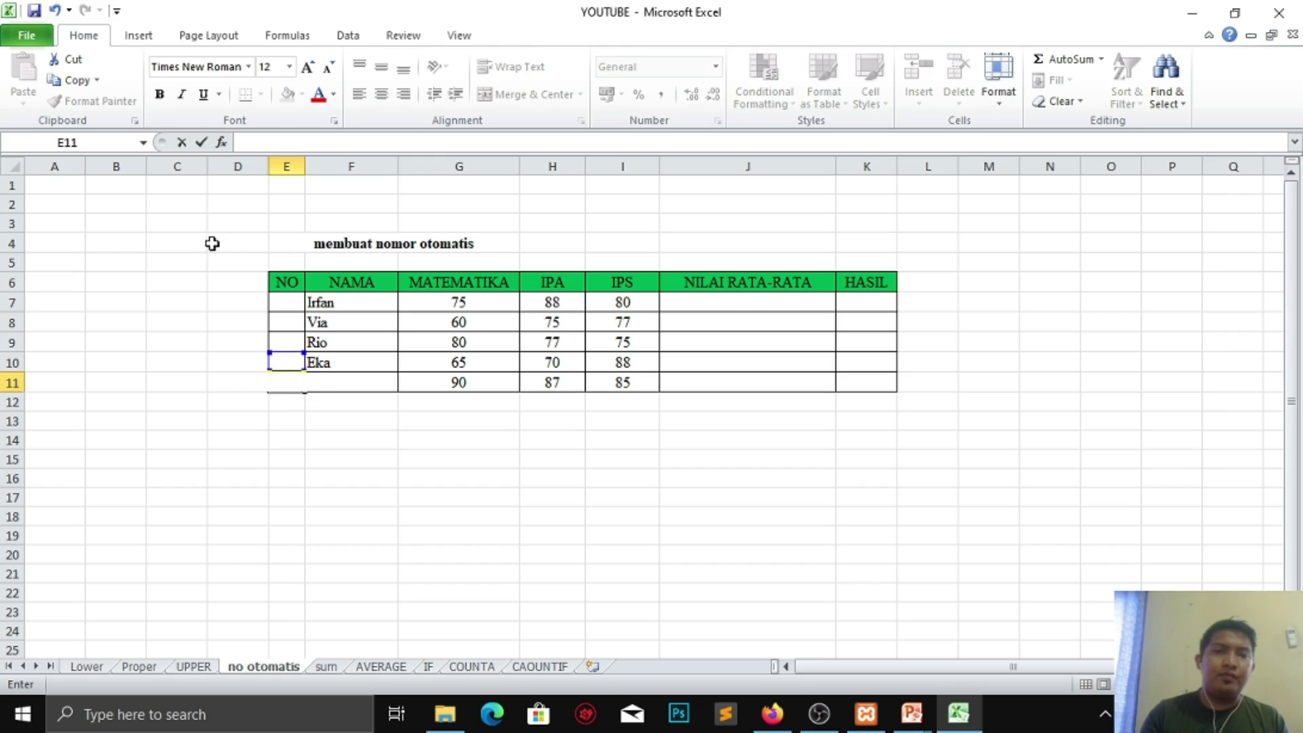
# Step: On the no otomatis sheet, enter 1 in E7 and the formula =E7+1 in E8 of the NO column
pyautogui.click(210, 242)
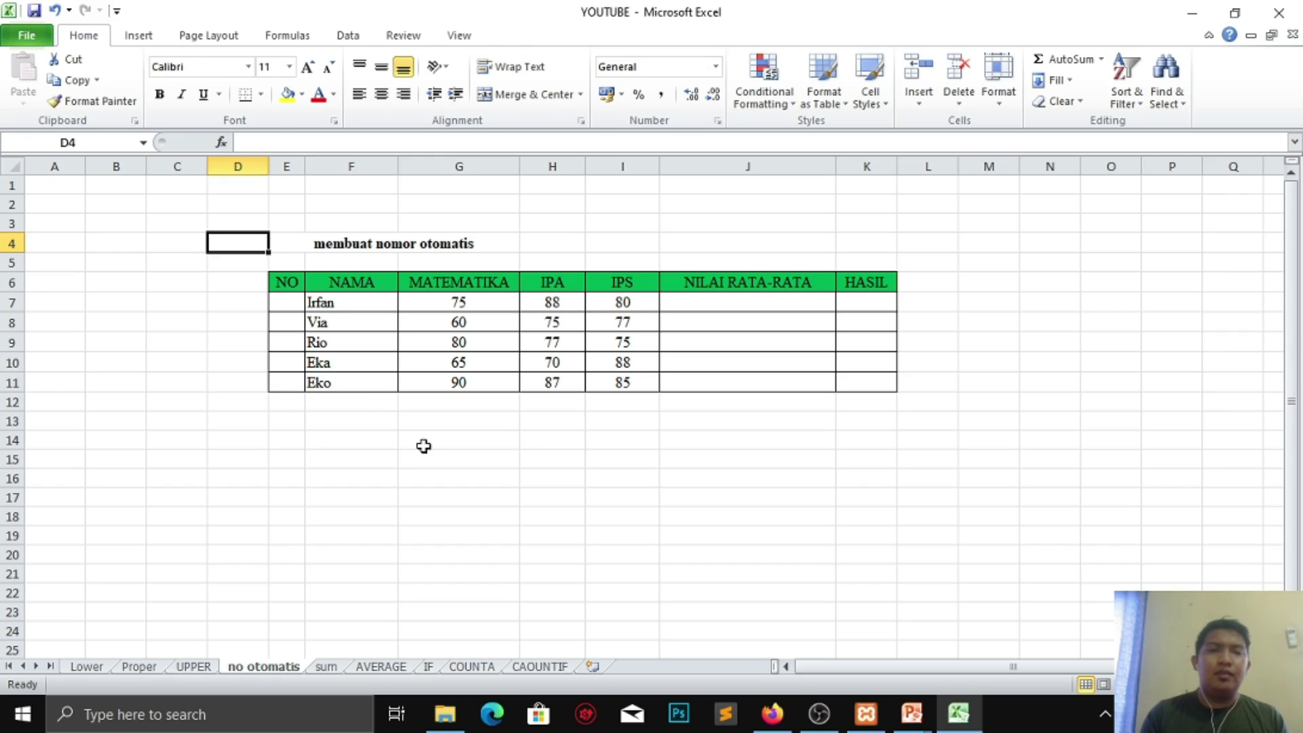
pyautogui.click(290, 305)
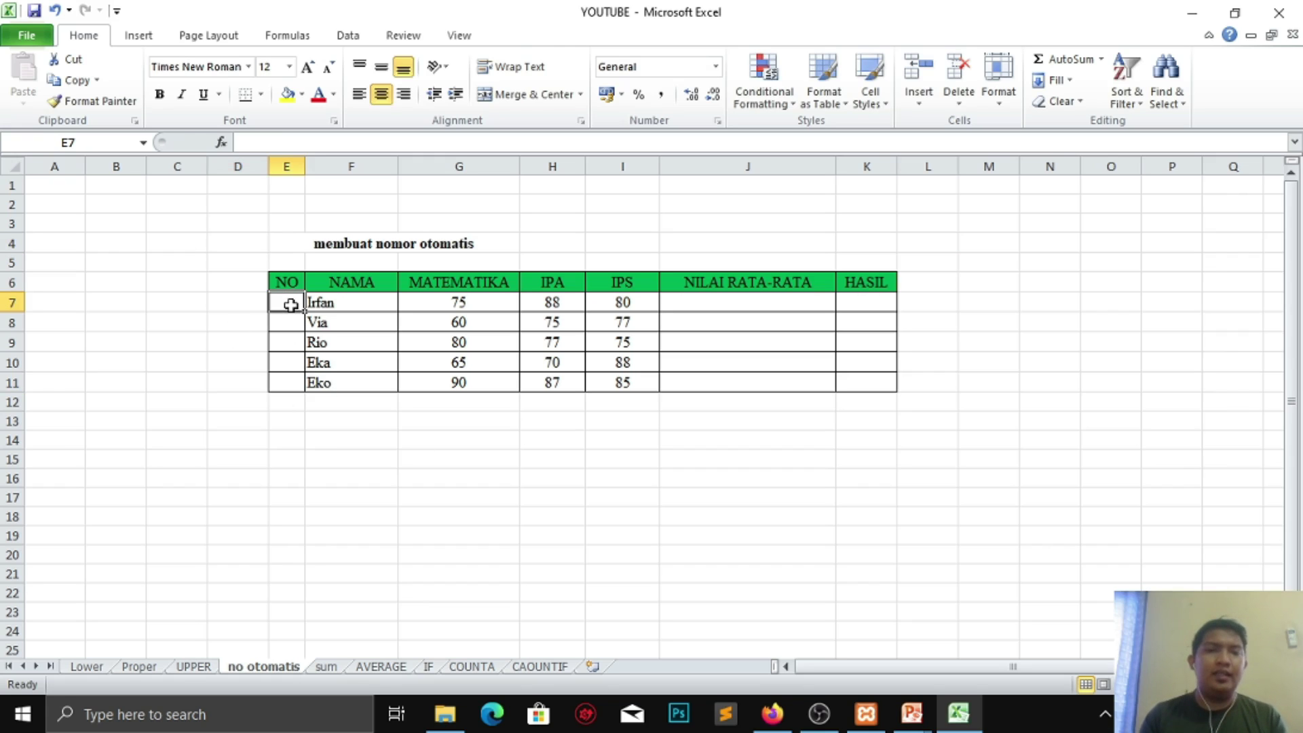
pyautogui.write('1')
pyautogui.click(294, 320)
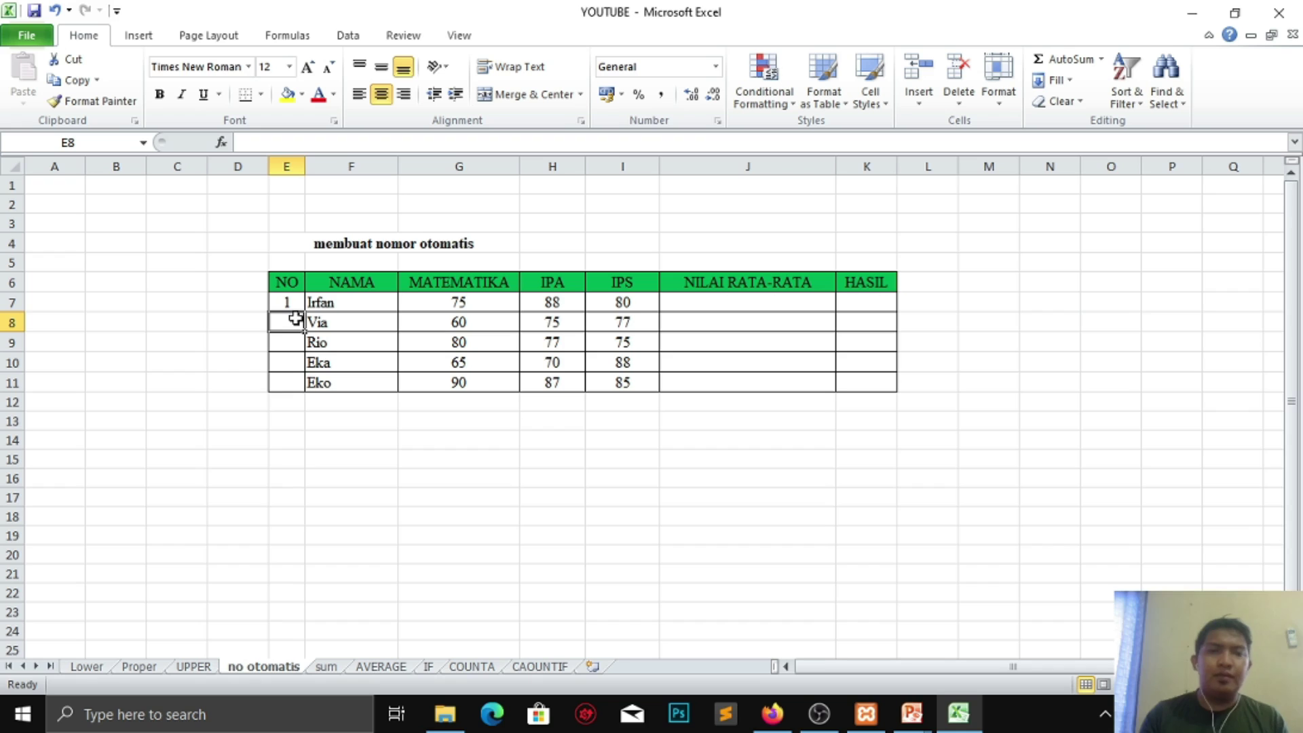
pyautogui.write('=')
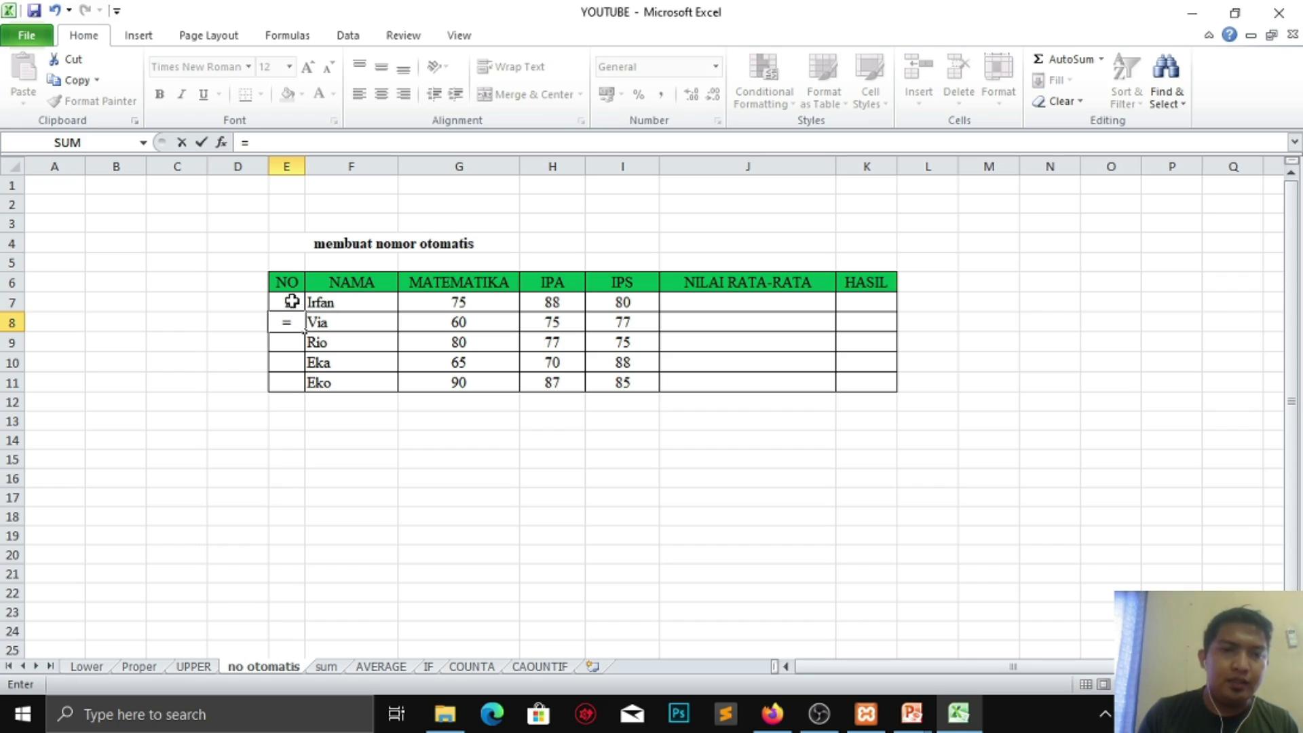
pyautogui.click(289, 302)
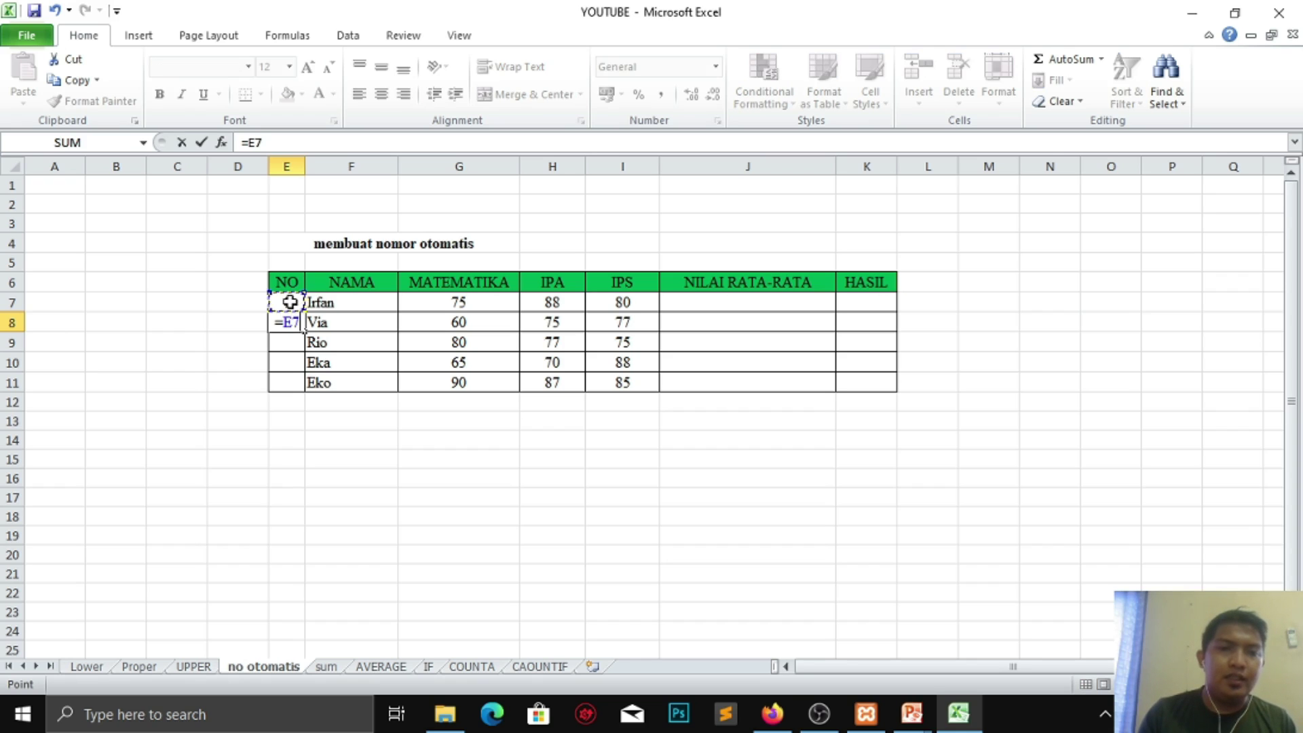
pyautogui.write('+1')
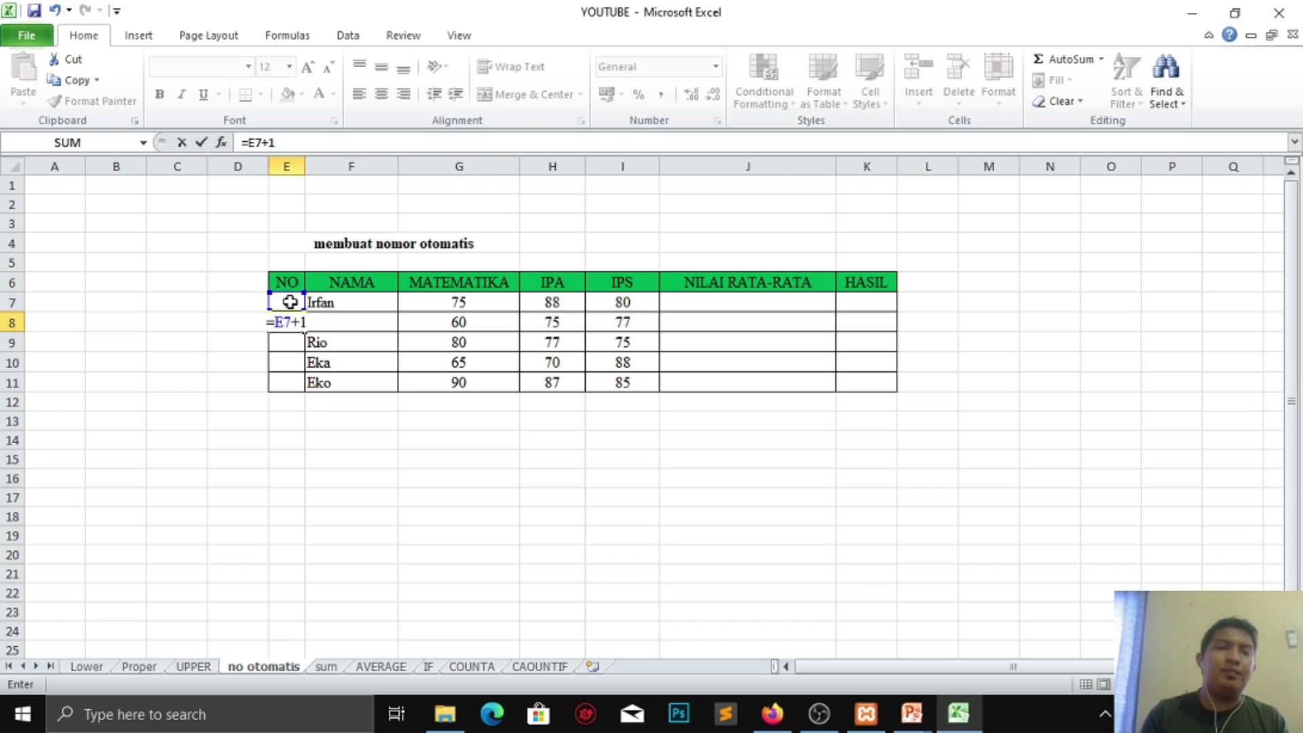
pyautogui.press('Return')
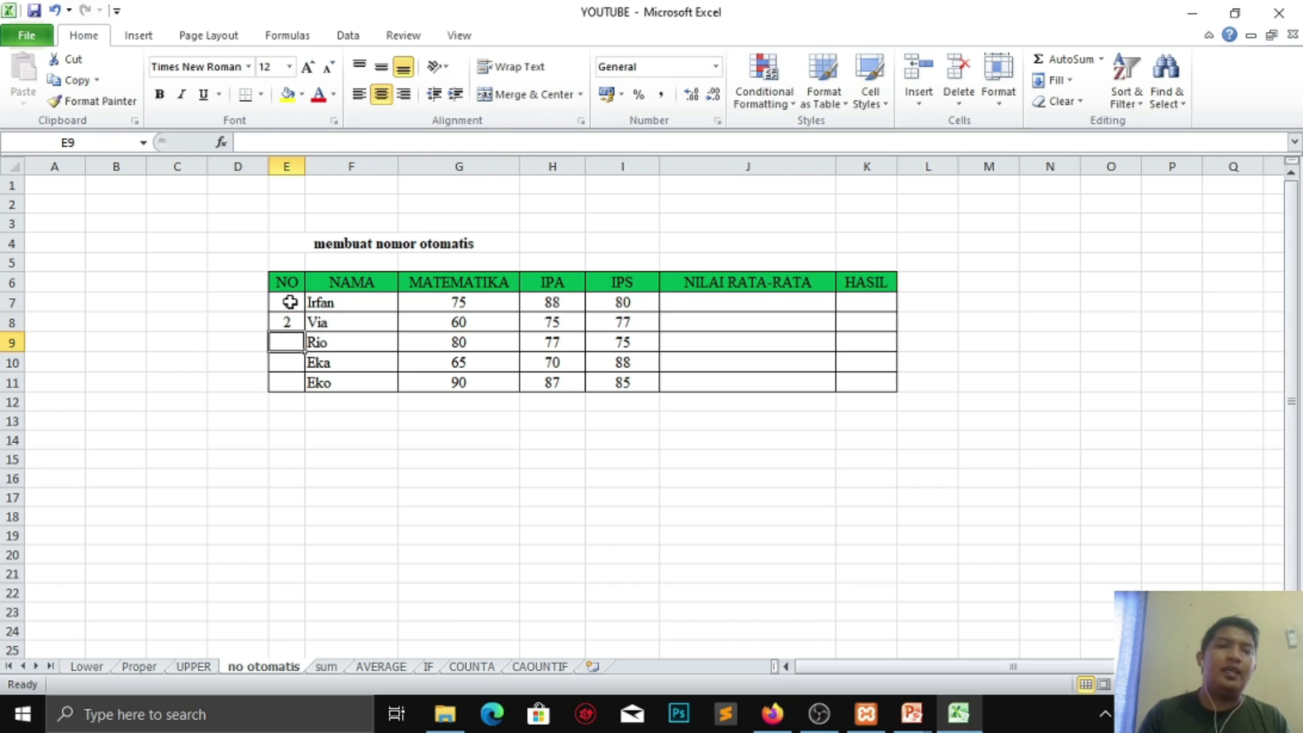
# Step: Fill the numbering formula from E8 down to E11 so every name in the table is numbered
pyautogui.click(285, 325)
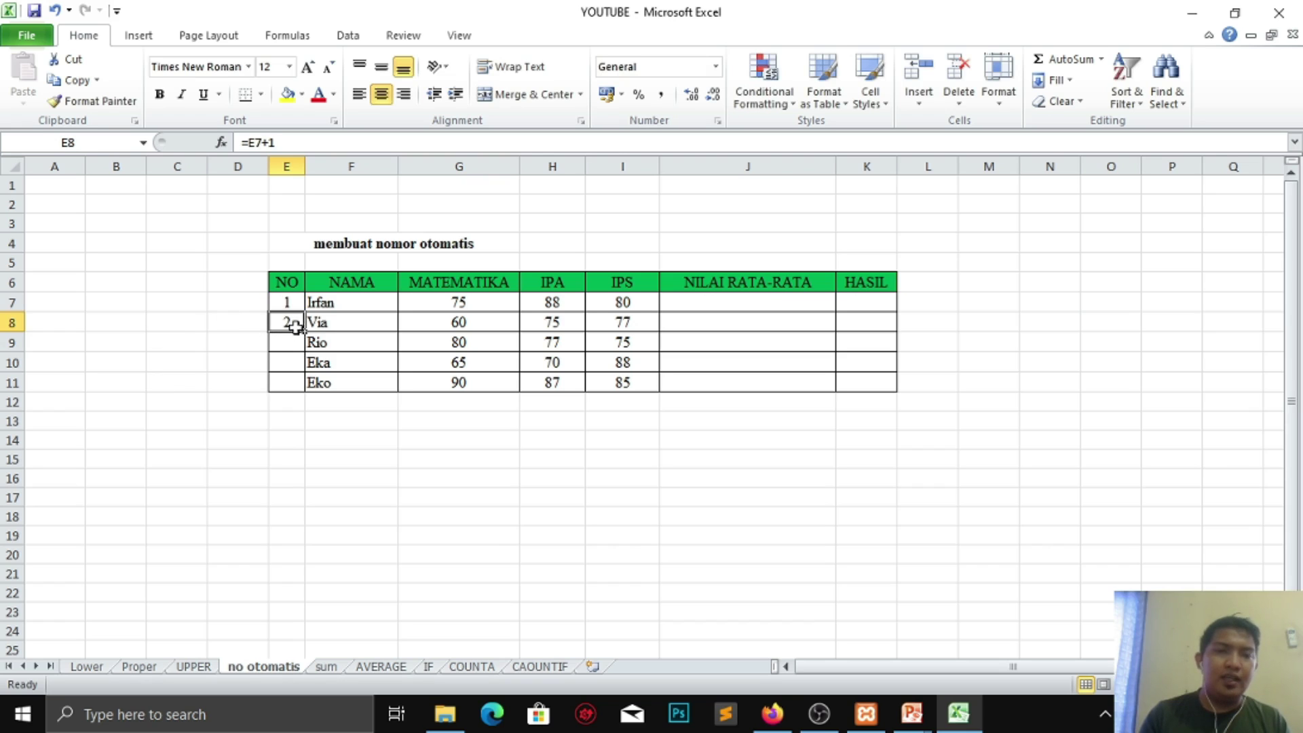
pyautogui.moveTo(303, 332); pyautogui.dragTo(303, 384)
pyautogui.click(404, 420)
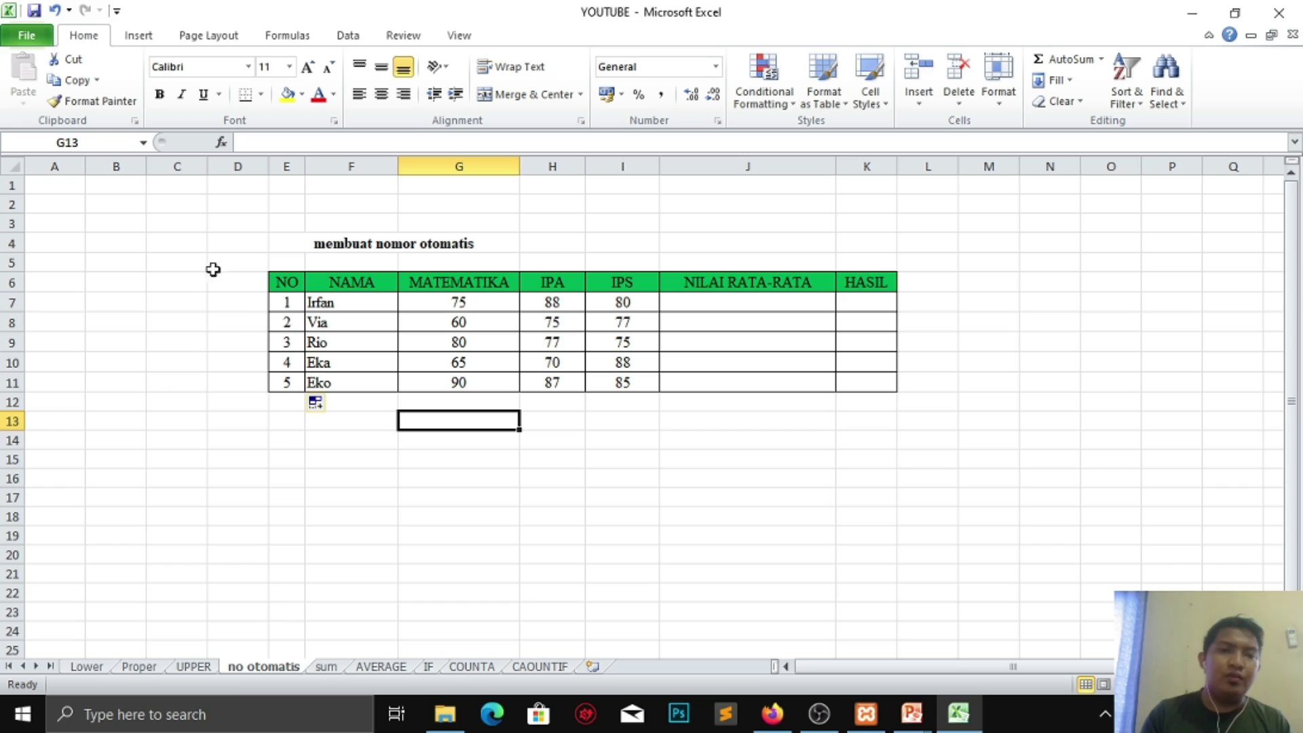
# Step: Examine the starting number in E7 and the numbering formula in E8
pyautogui.click(285, 329)
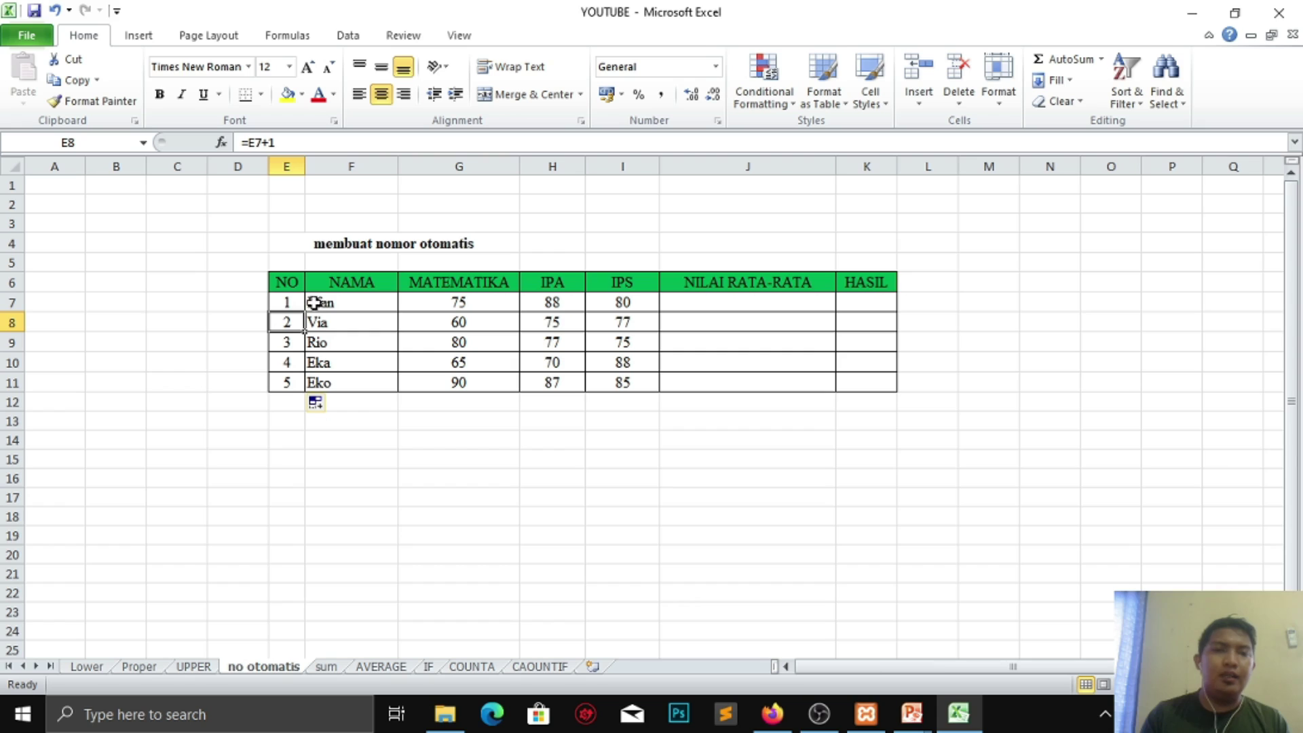
pyautogui.click(293, 303)
pyautogui.click(292, 328)
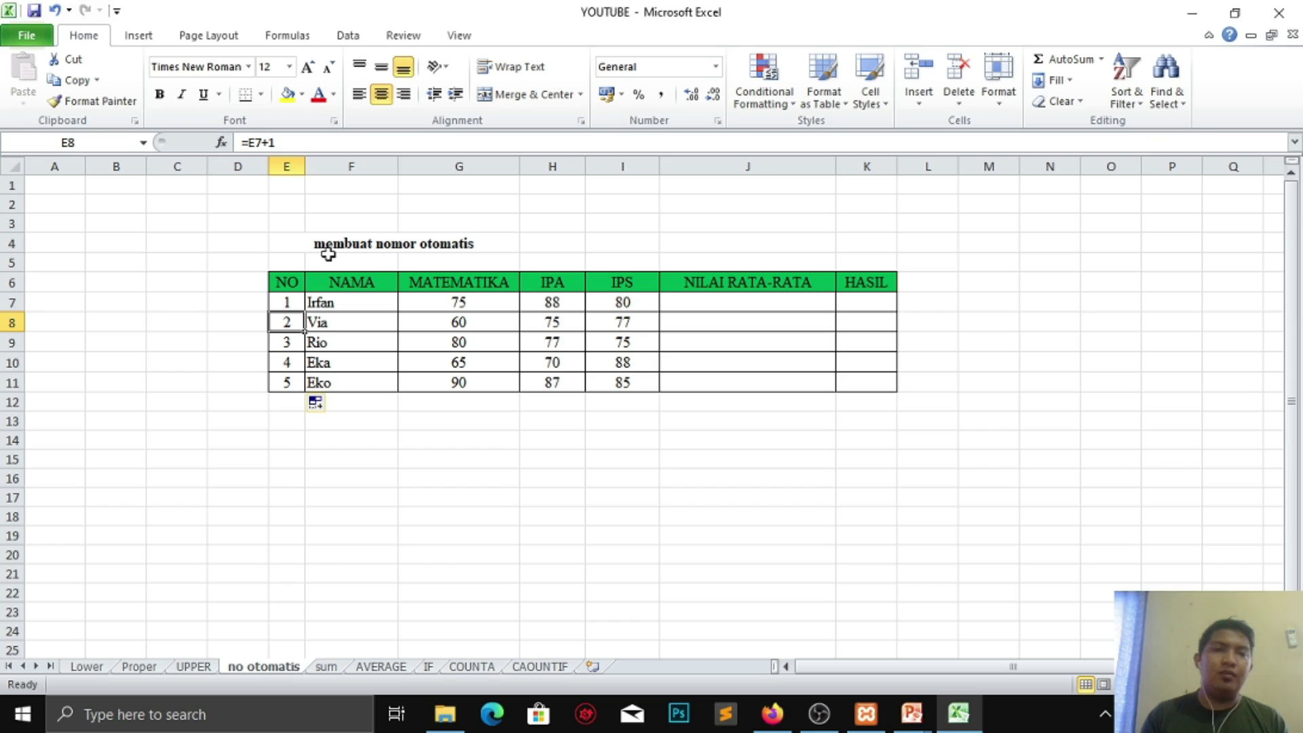
pyautogui.moveTo(279, 143); pyautogui.dragTo(233, 150)
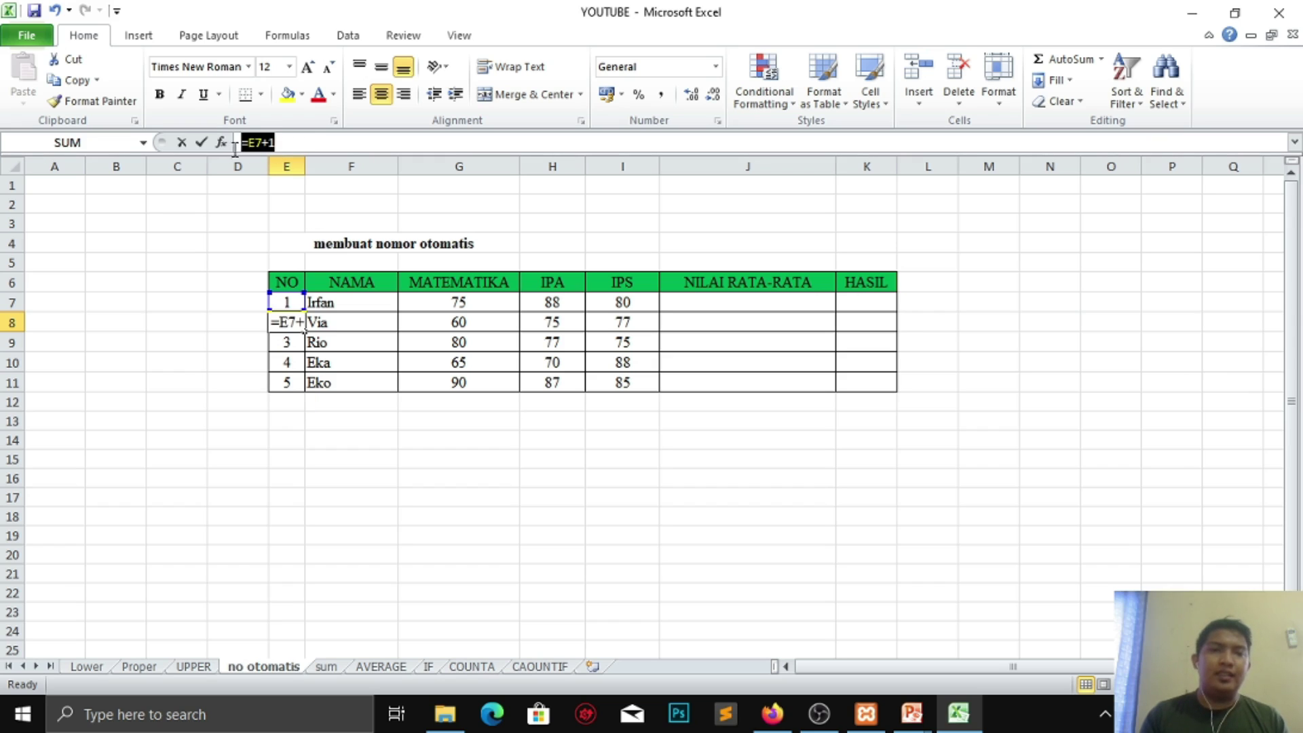
pyautogui.click(327, 455)
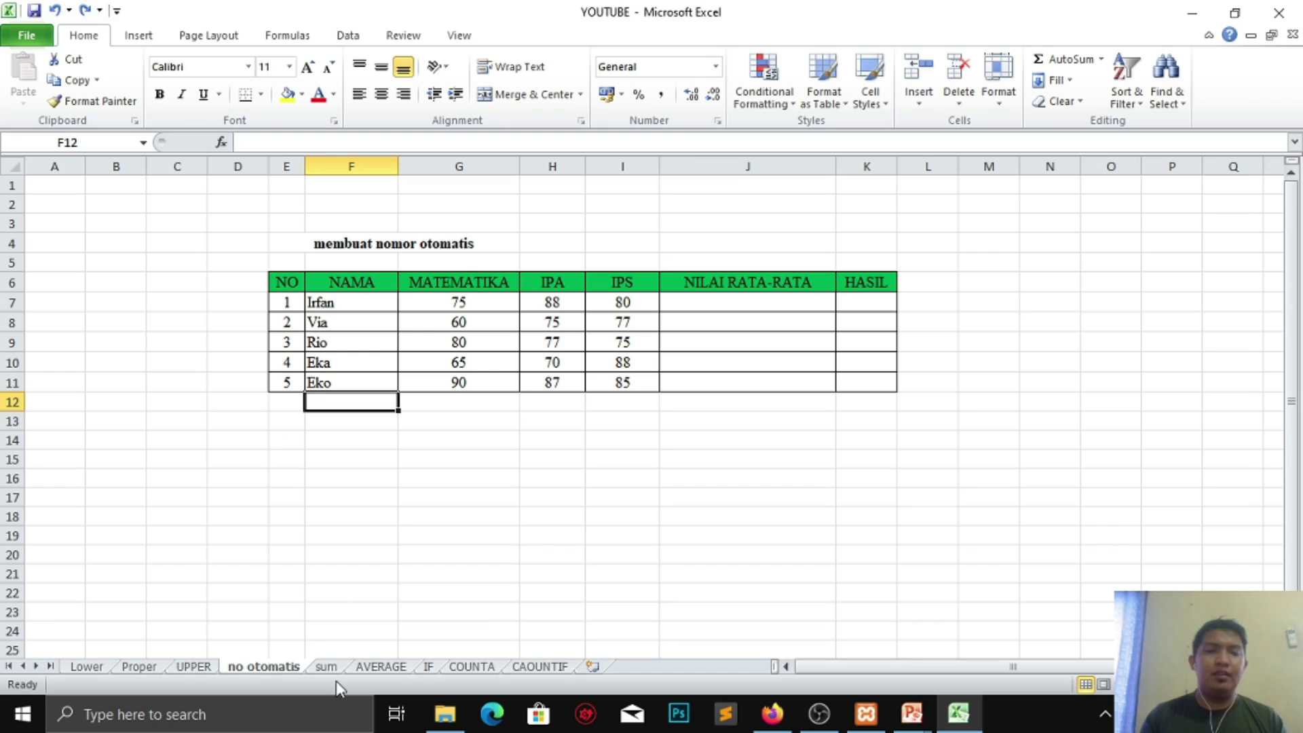
# Step: On the sum sheet, enter =SUM(G7:G11) in G12 to total the MATEMATIKA scores in the JUMLAH row
pyautogui.click(330, 668)
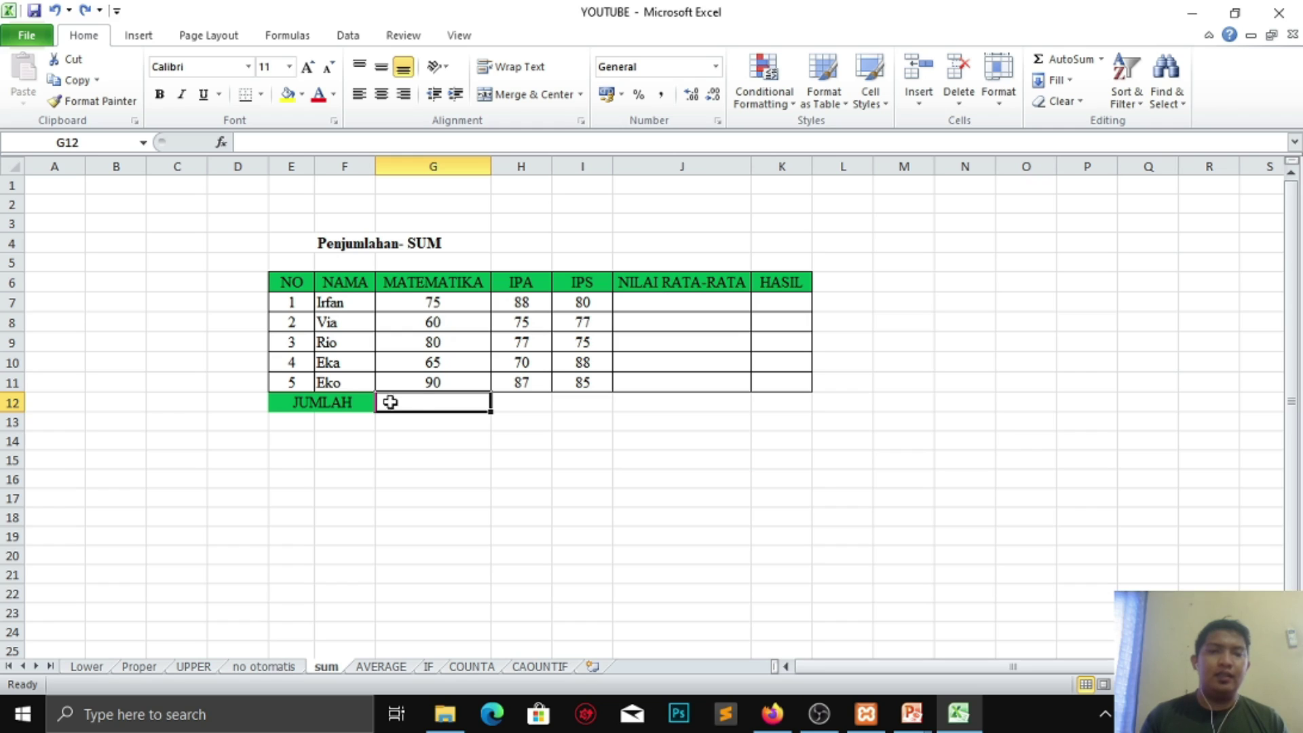
pyautogui.write('=')
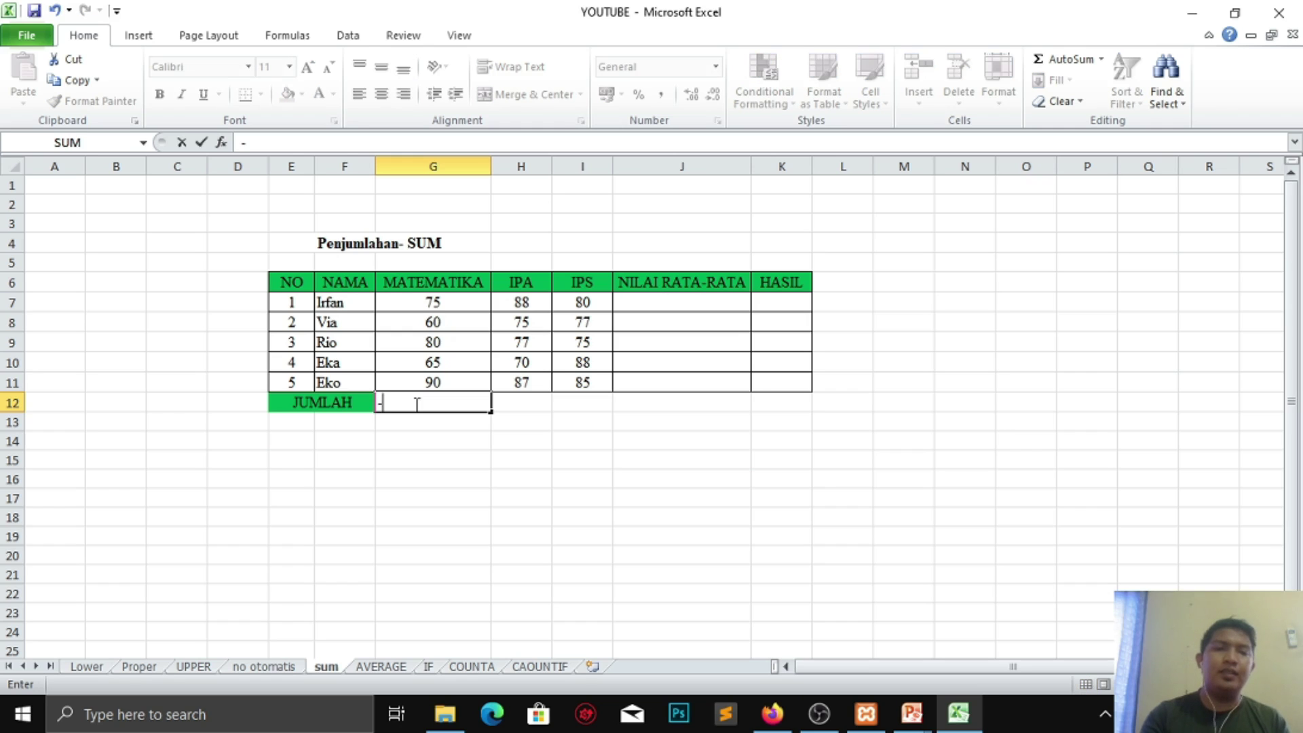
pyautogui.write('sum')
pyautogui.press('BackSpace')
pyautogui.write('m')
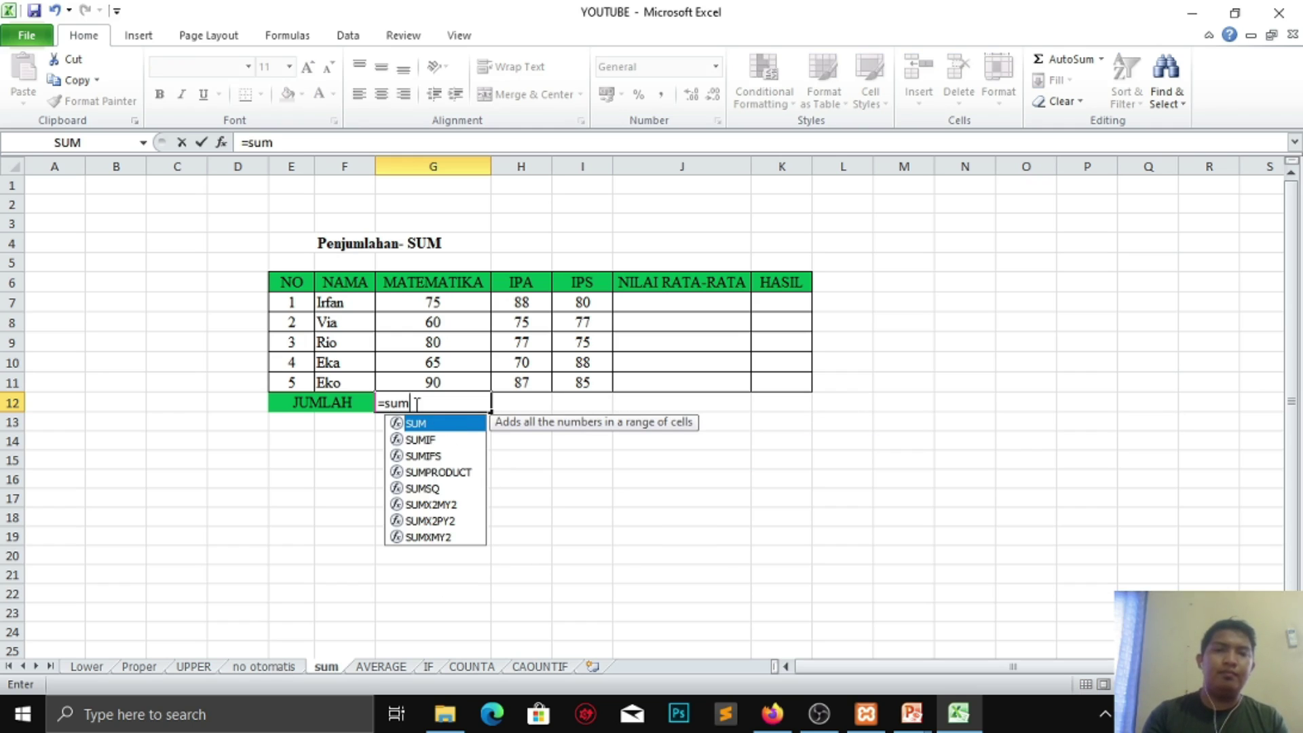
pyautogui.doubleClick(428, 427)
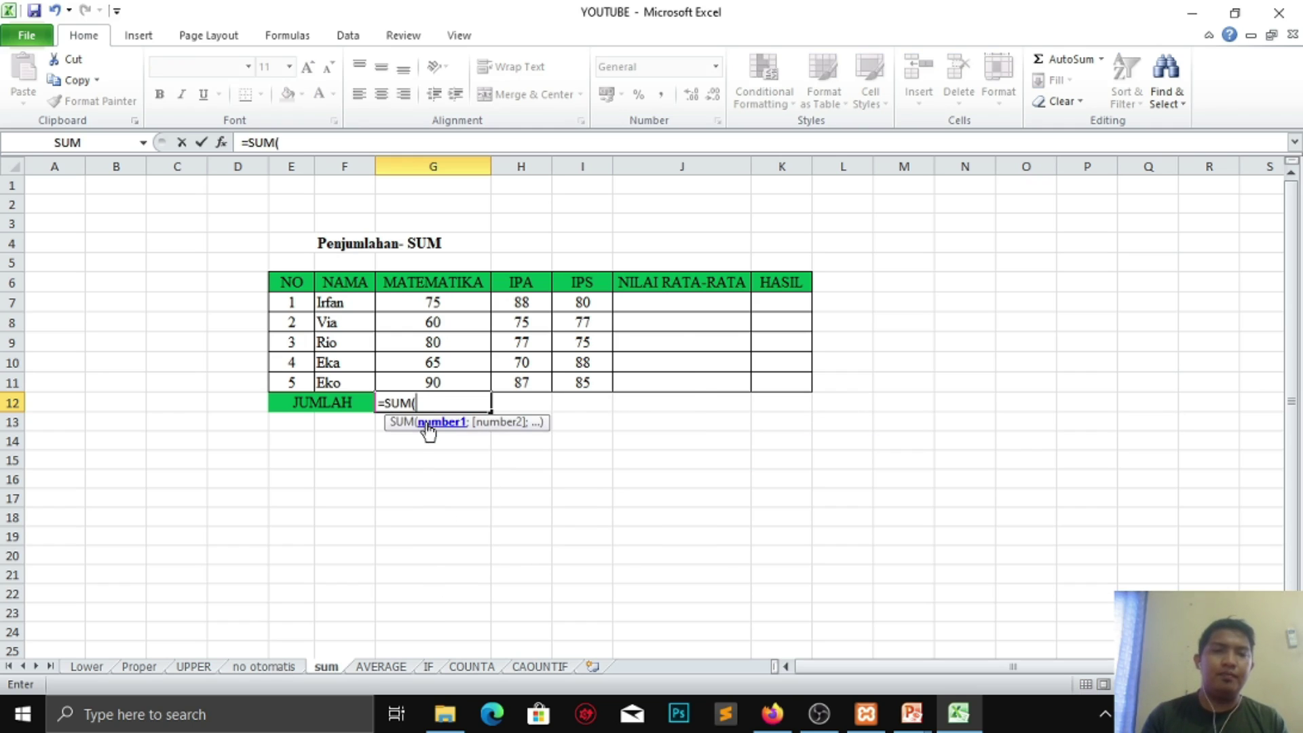
pyautogui.click(451, 303)
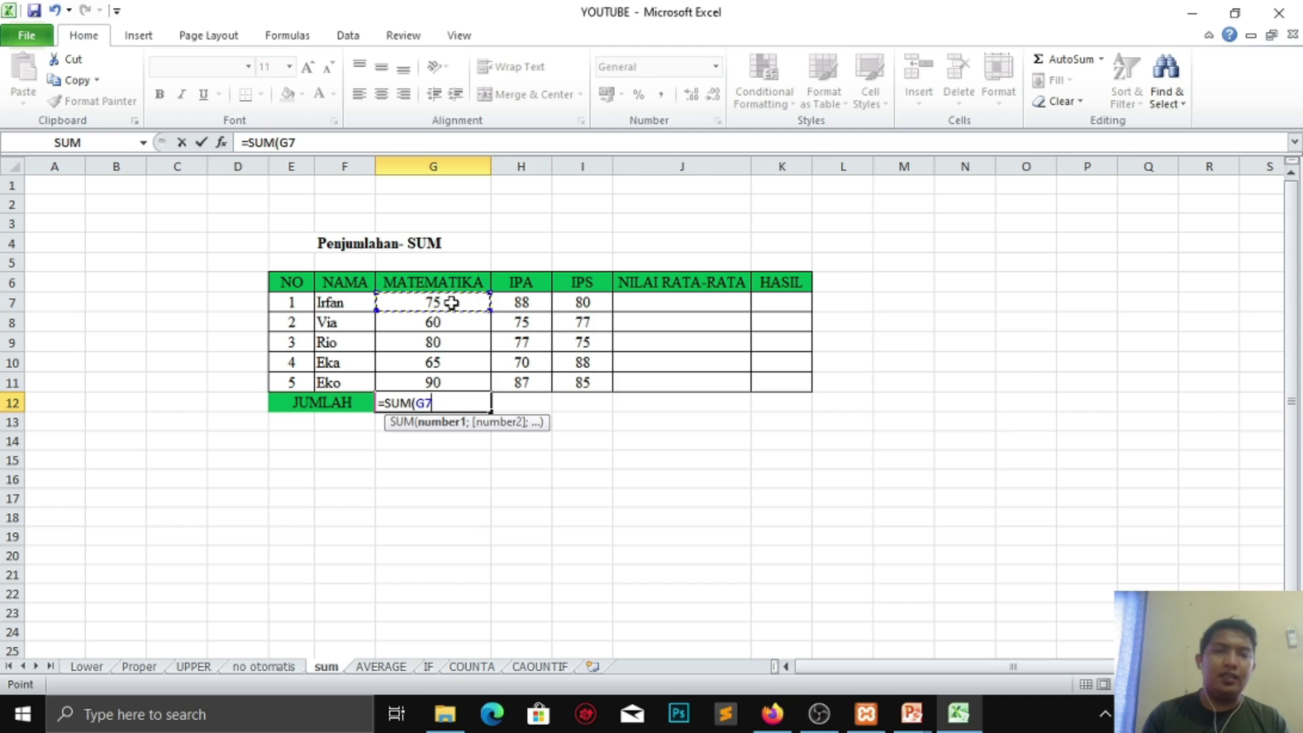
pyautogui.moveTo(451, 303); pyautogui.dragTo(452, 381)
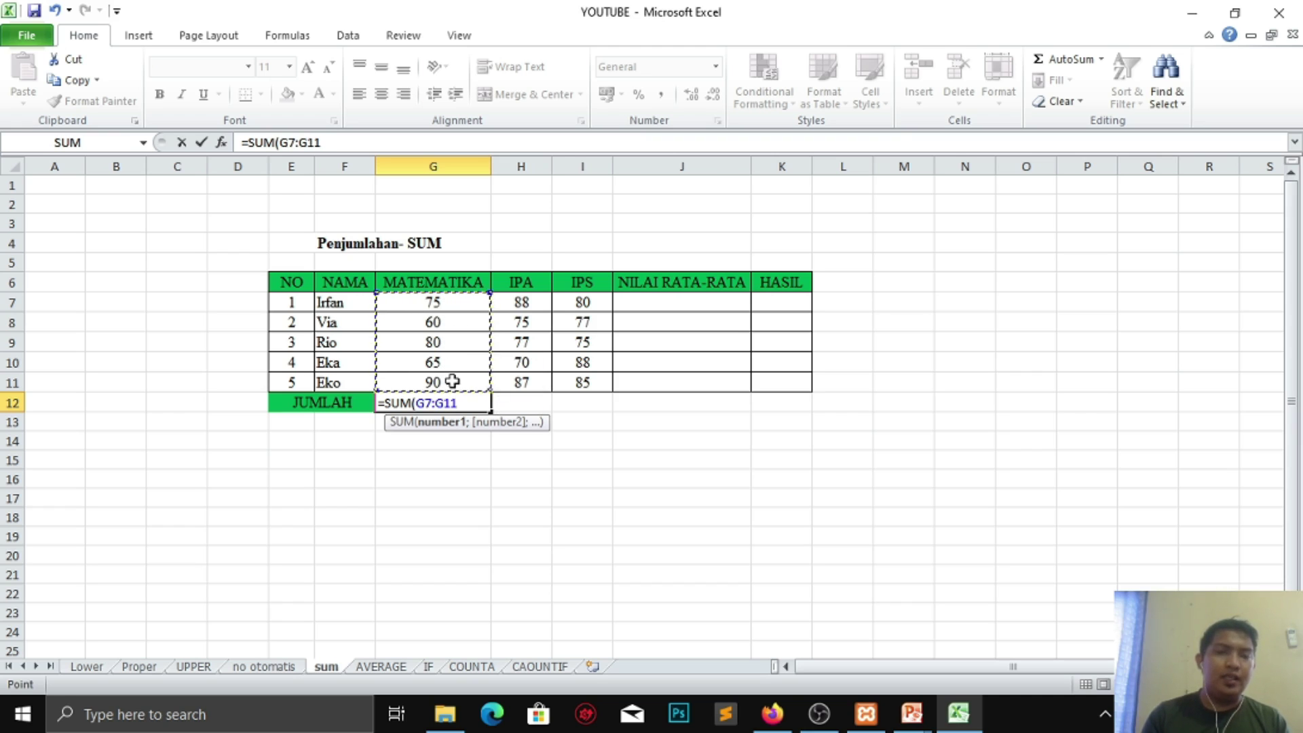
pyautogui.write(')')
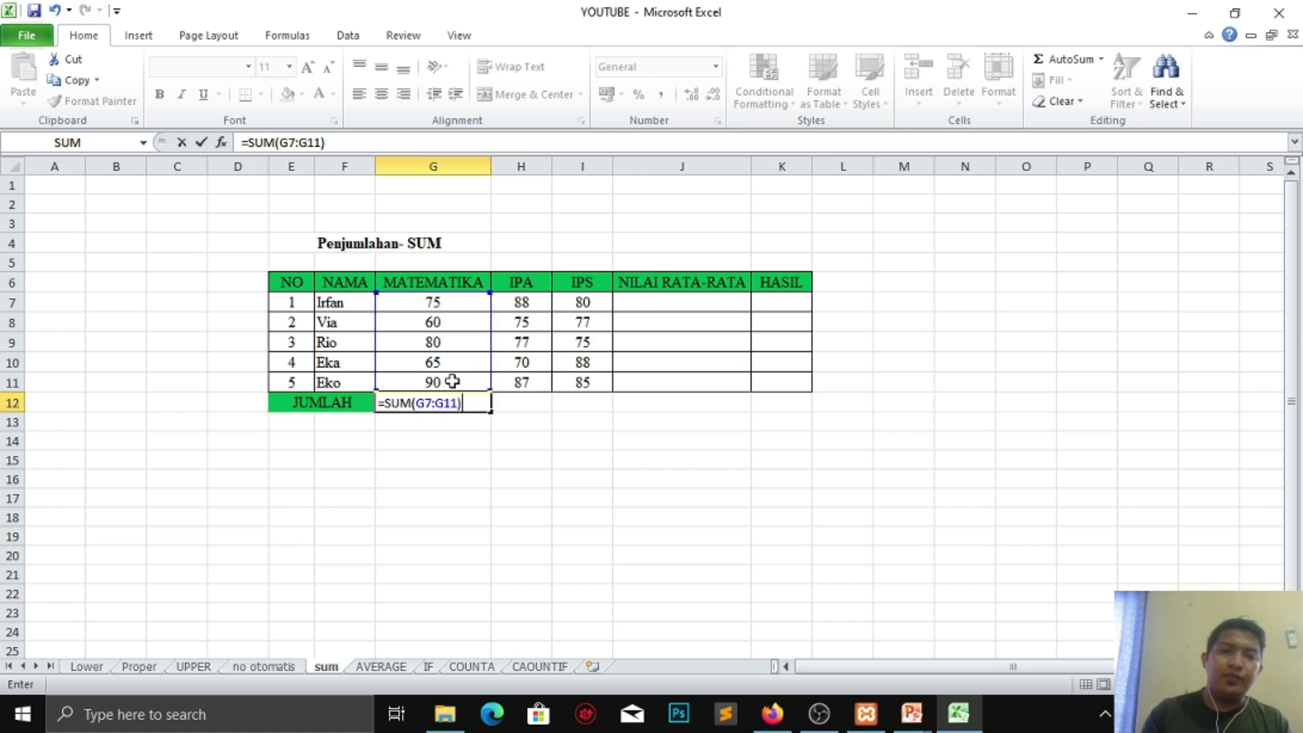
pyautogui.press('Return')
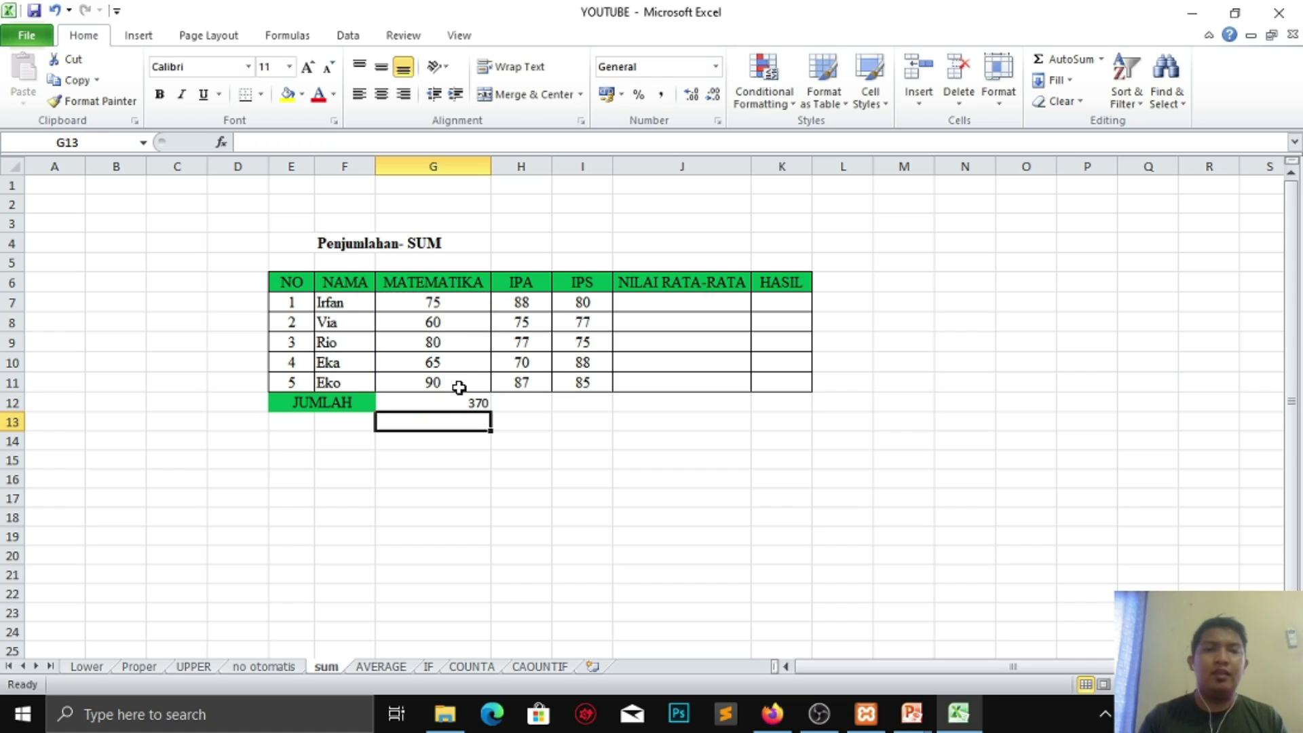
# Step: Copy the SUM formula from G12 across to H12 and I12 to total the IPA and IPS scores
pyautogui.click(475, 404)
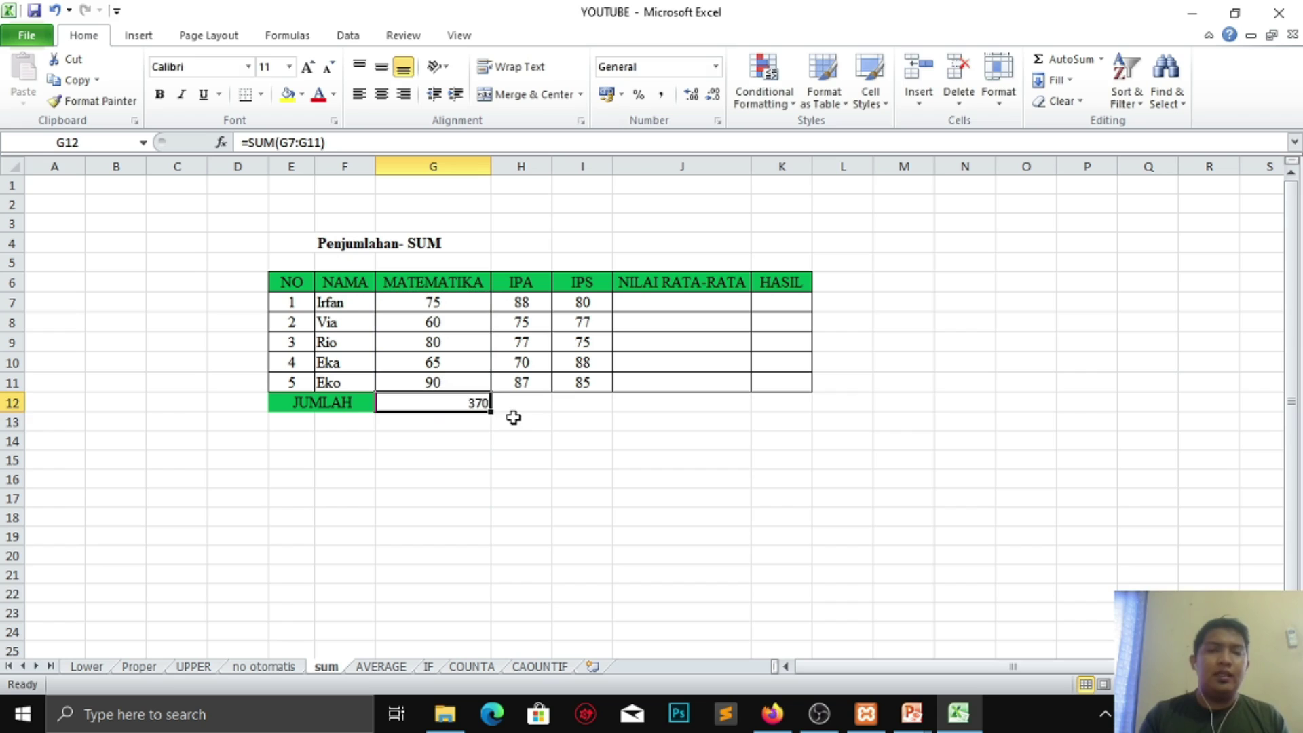
pyautogui.click(444, 307)
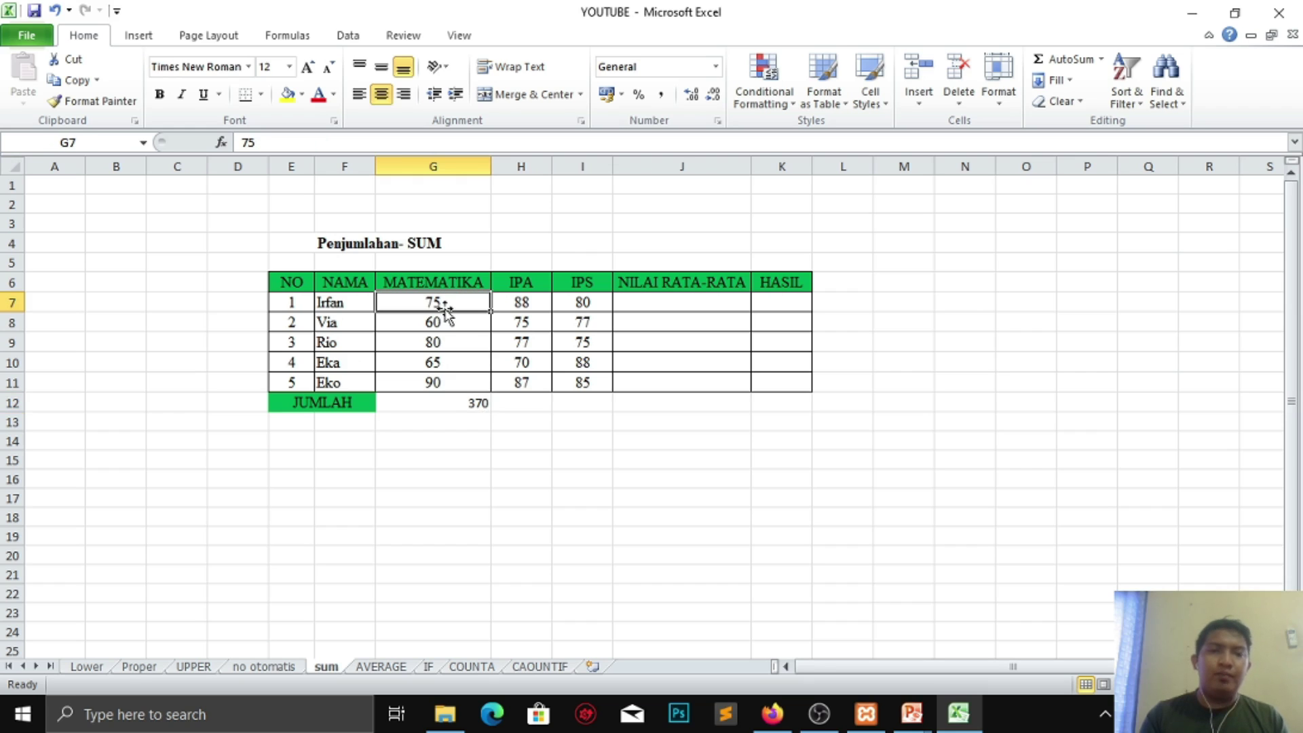
pyautogui.click(470, 406)
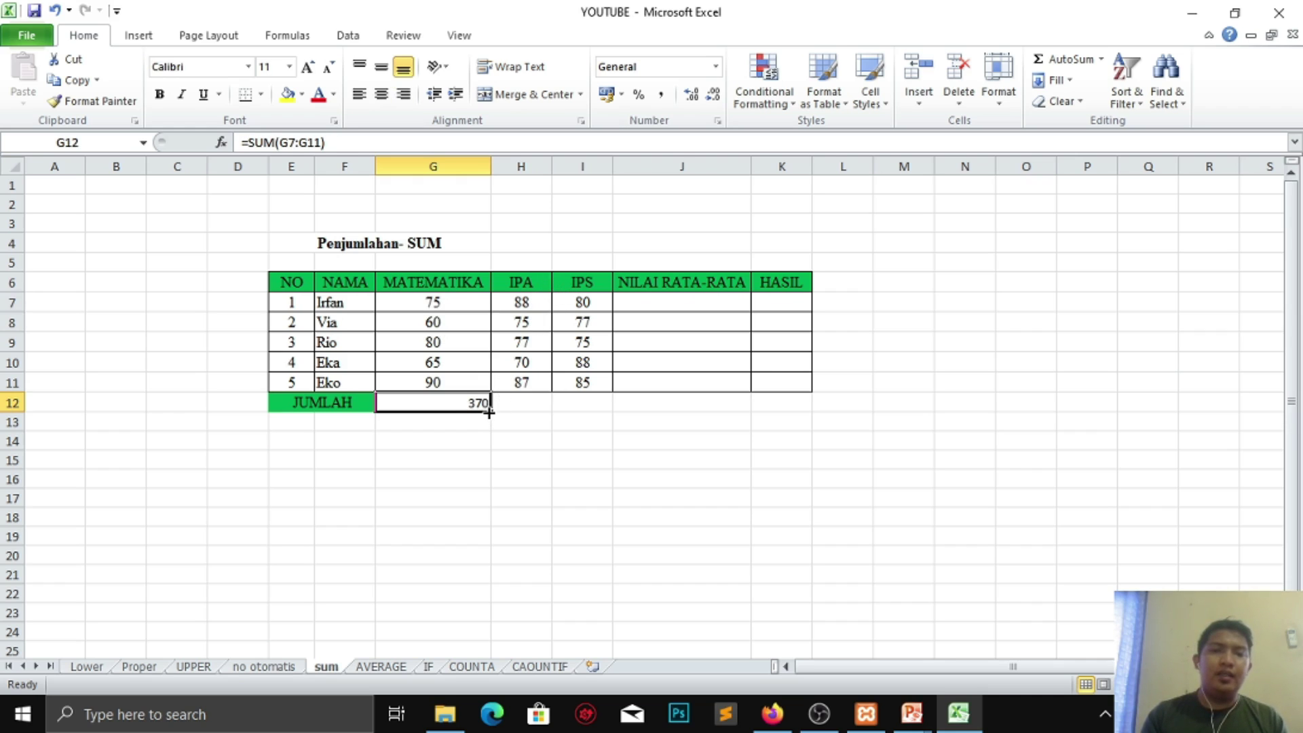
pyautogui.moveTo(489, 412); pyautogui.dragTo(588, 401)
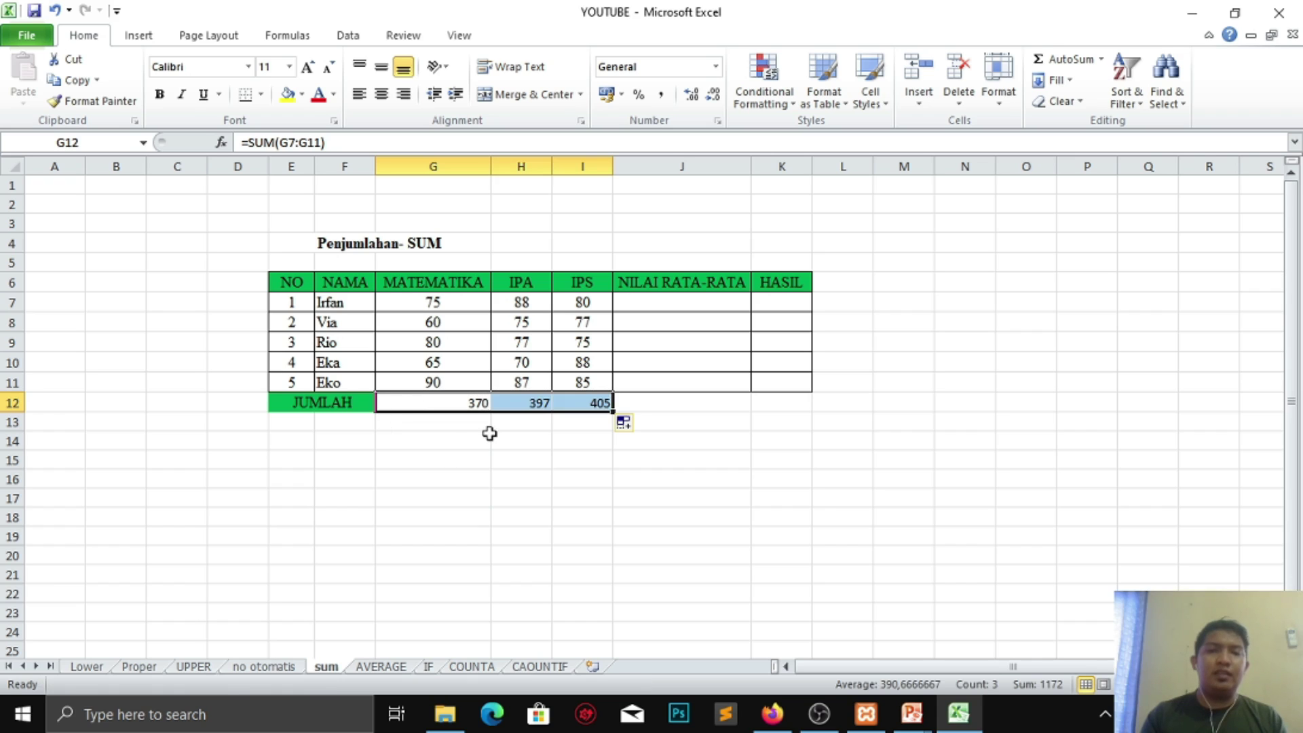
pyautogui.click(489, 436)
# Step: Centre the totals in G12:I12 and give those cells a yellow fill
pyautogui.moveTo(447, 401); pyautogui.dragTo(573, 399)
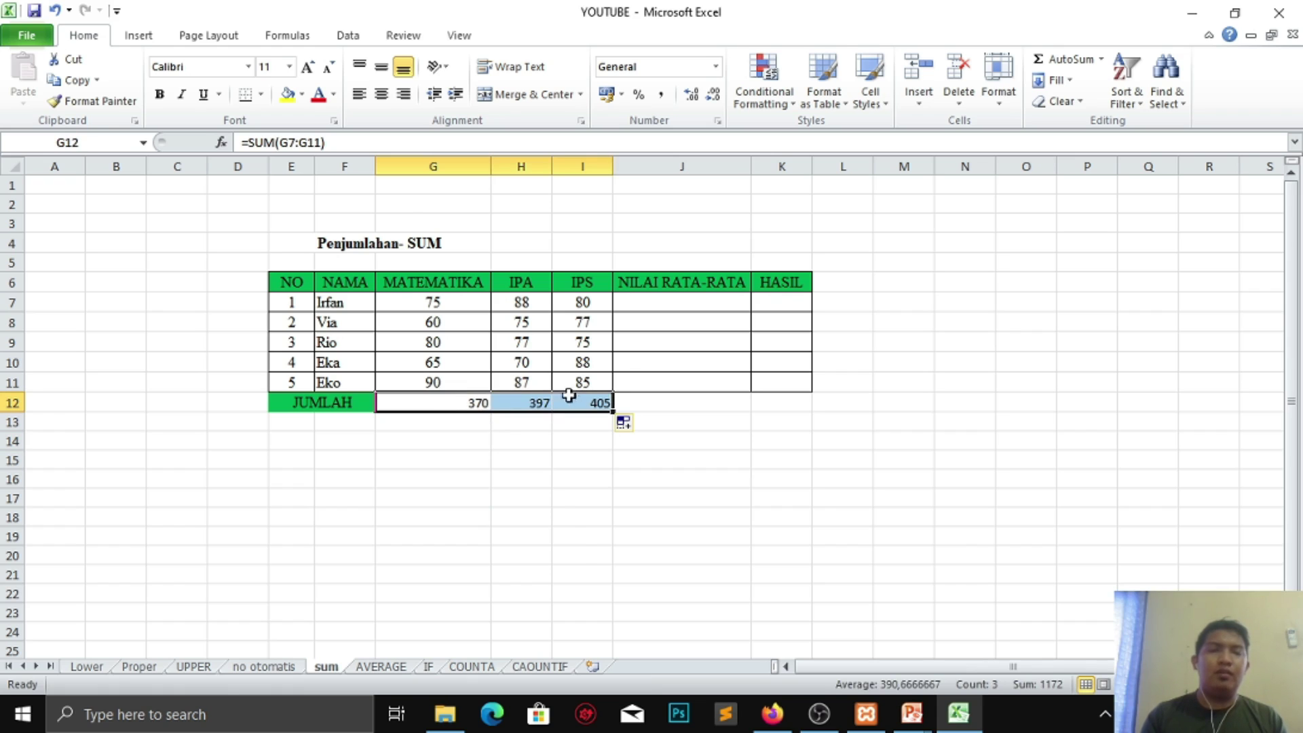
pyautogui.click(382, 98)
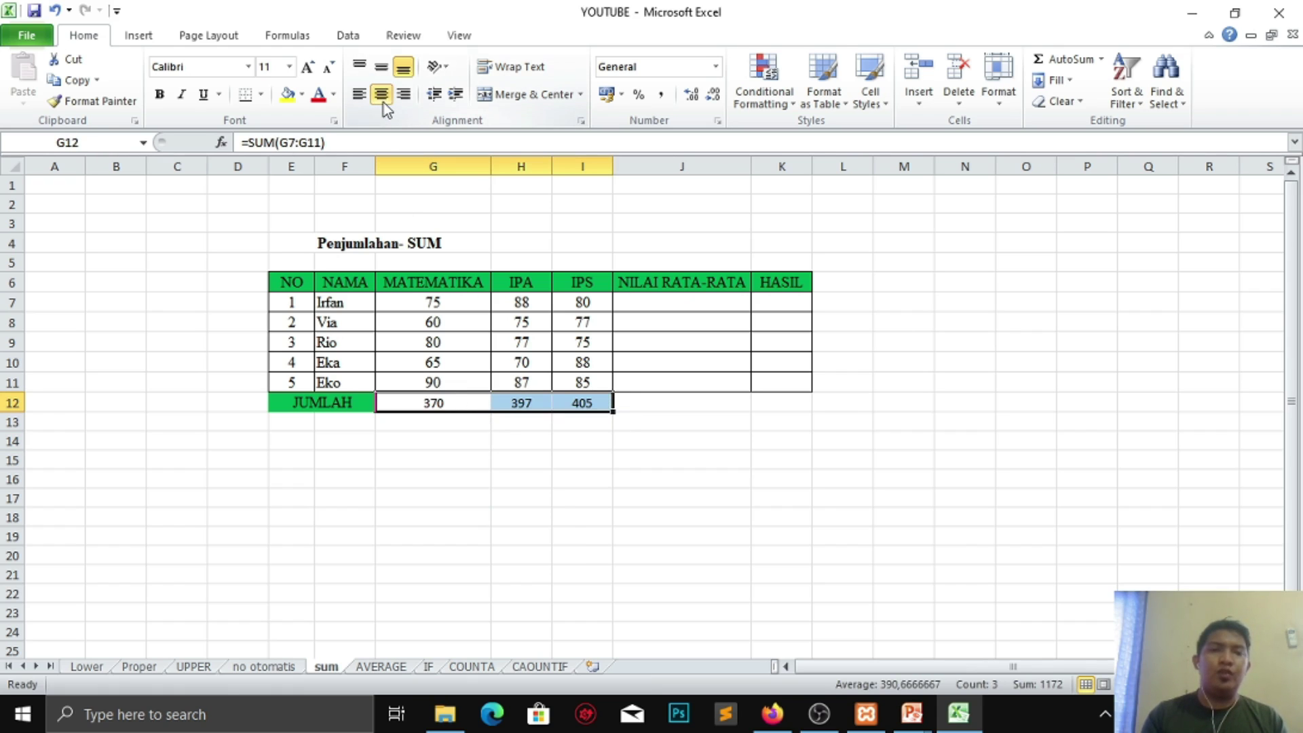
pyautogui.click(288, 102)
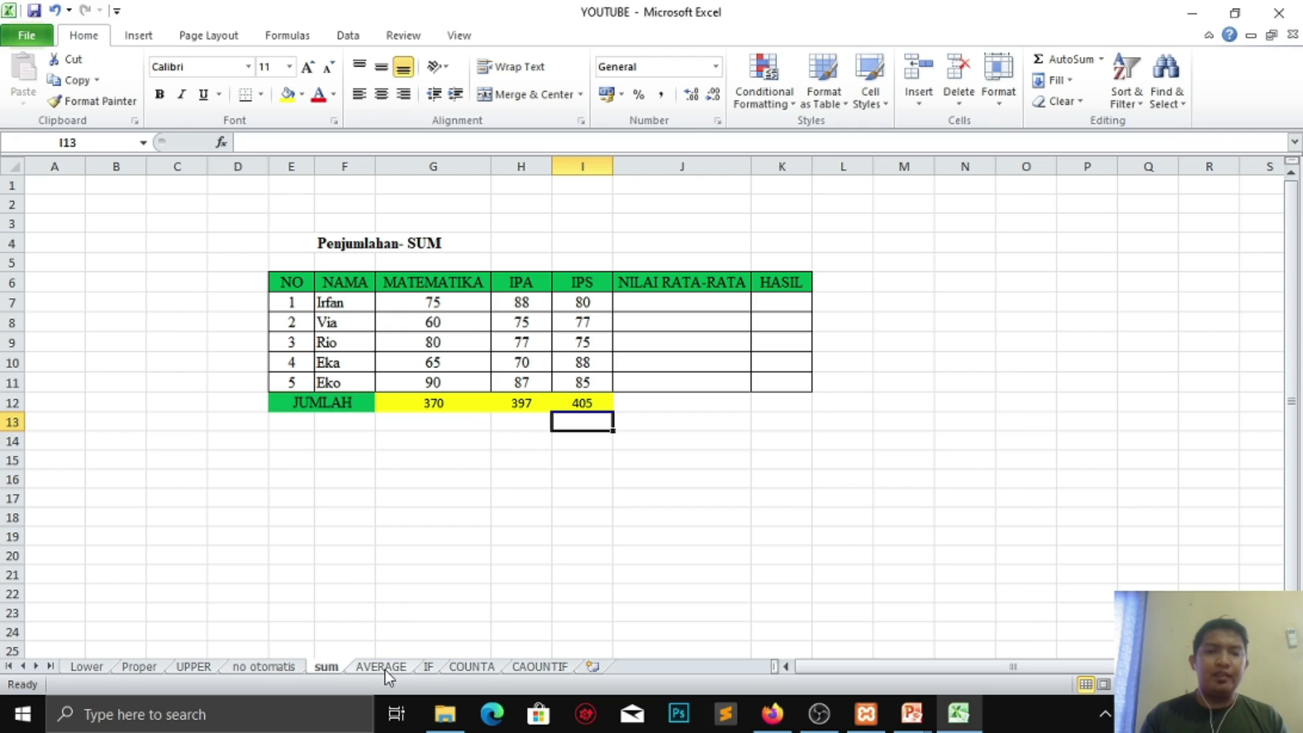
# Step: On the AVERAGE sheet, enter =AVERAGE(G7:I7) in J7 to average the first student's three subject scores
pyautogui.click(385, 669)
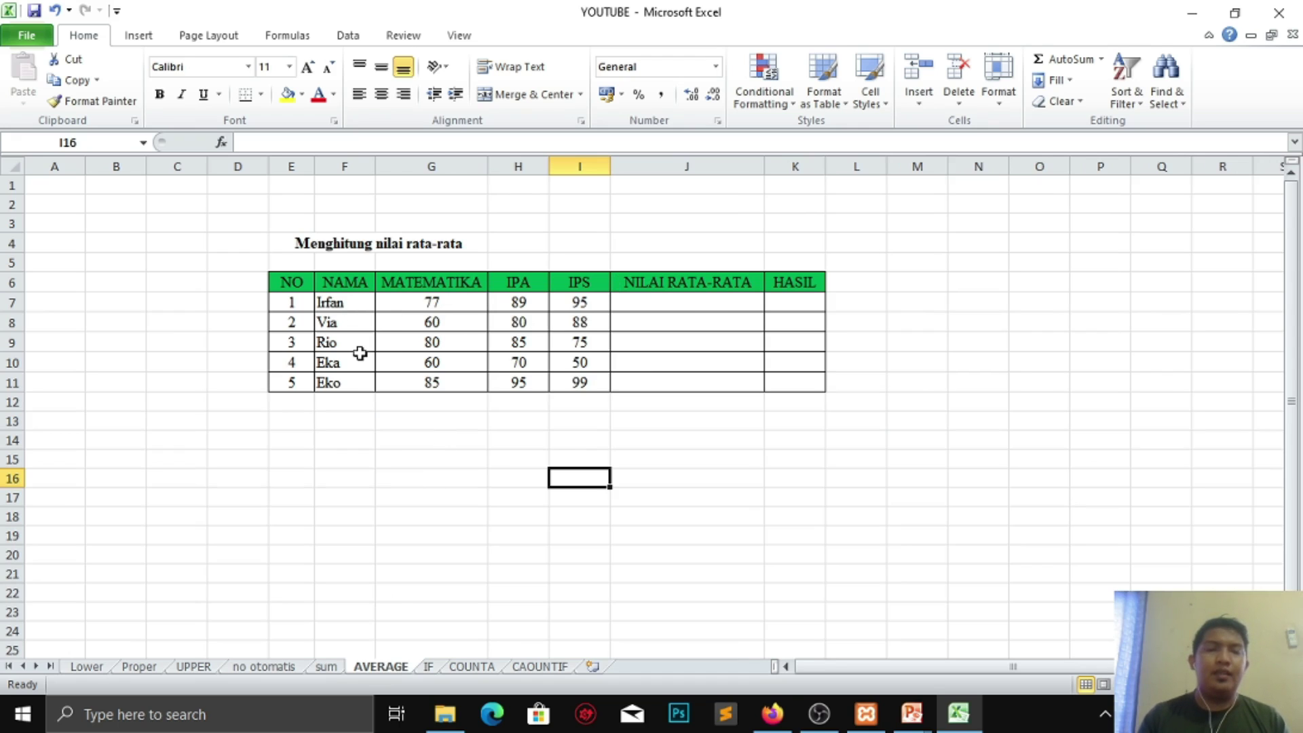
pyautogui.click(670, 306)
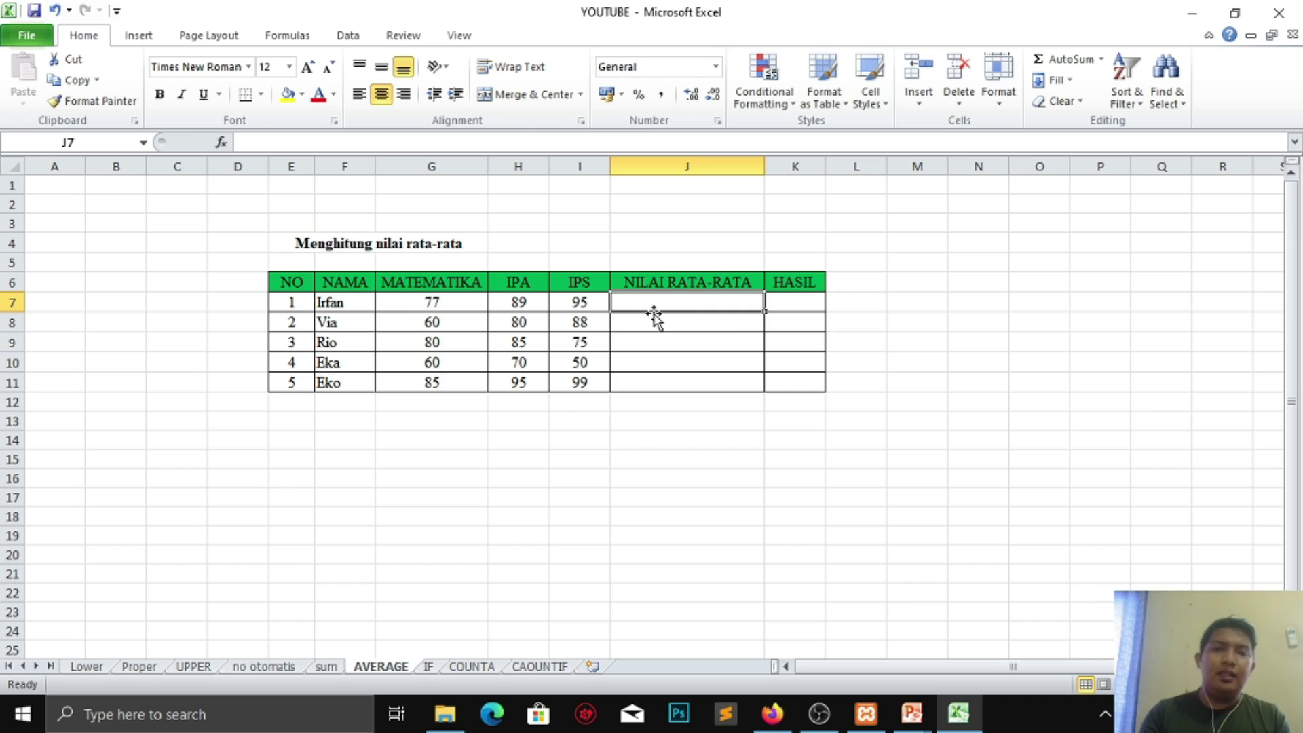
pyautogui.write('=')
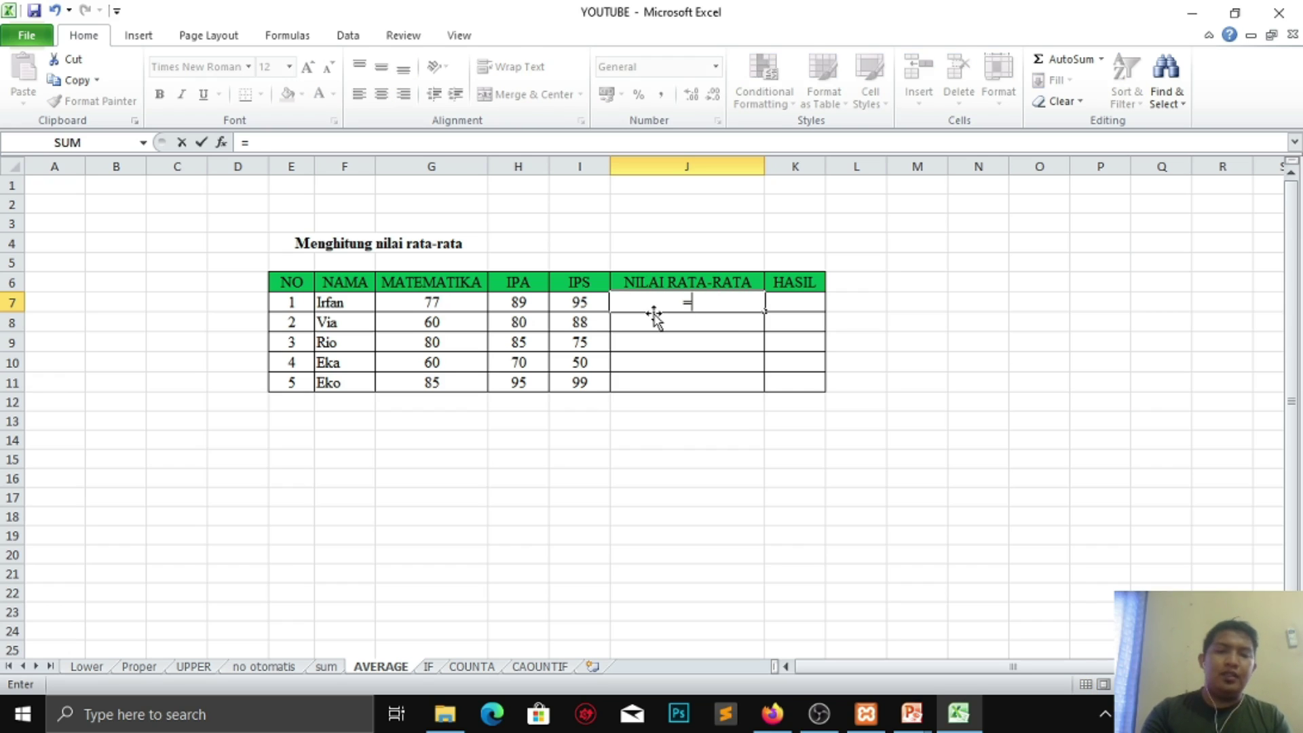
pyautogui.write('ev')
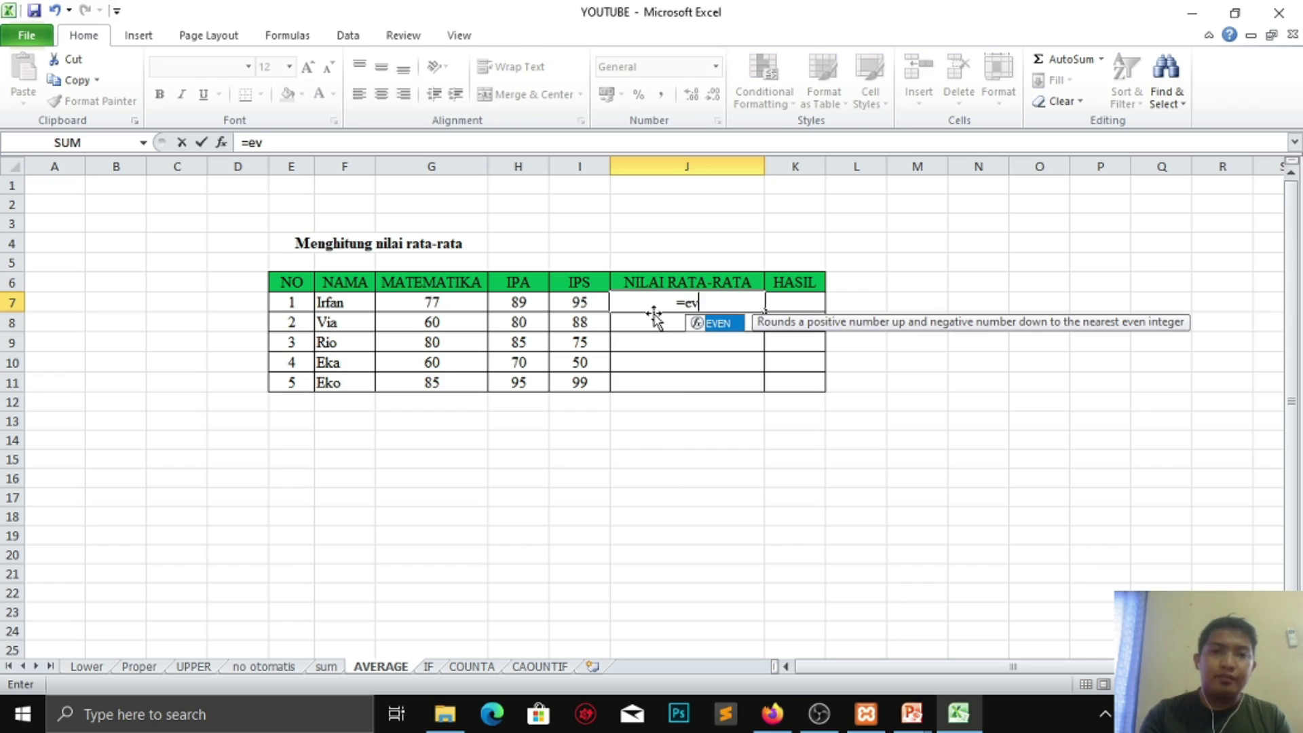
pyautogui.press('BackSpace')
pyautogui.press('BackSpace')
pyautogui.write('av')
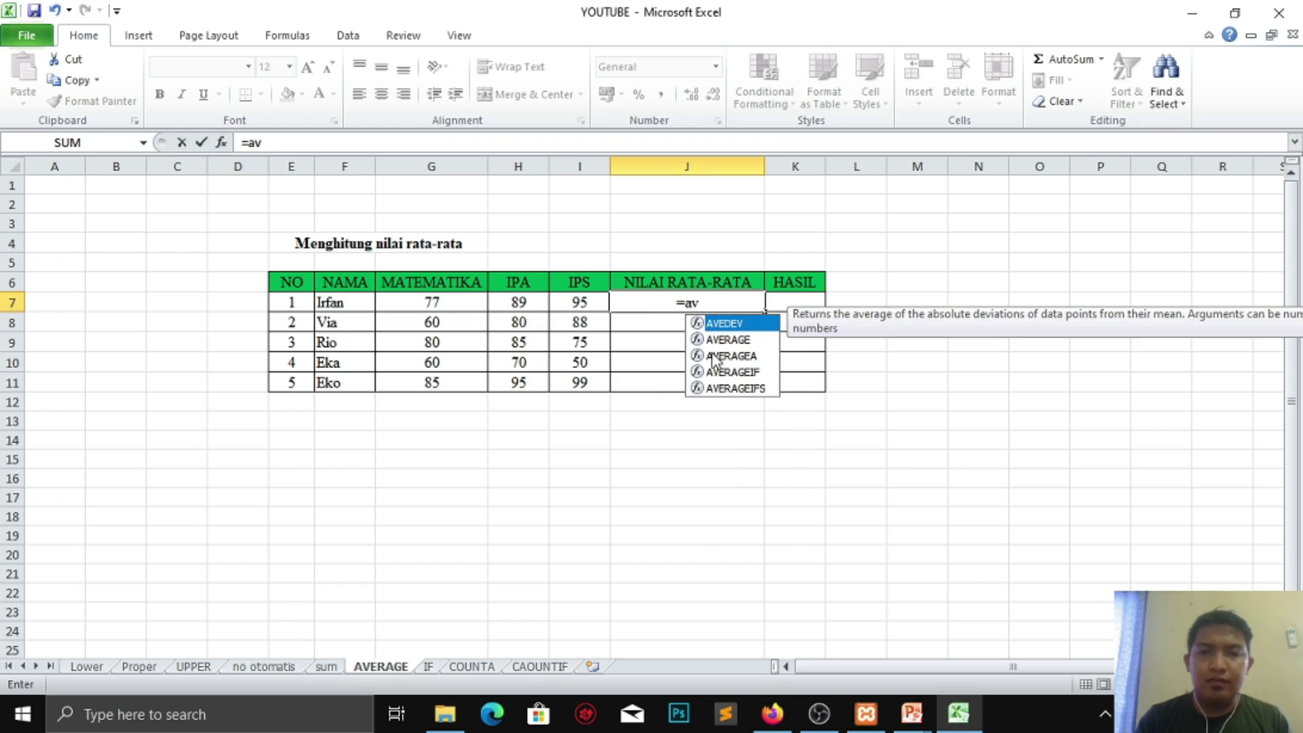
pyautogui.doubleClick(721, 339)
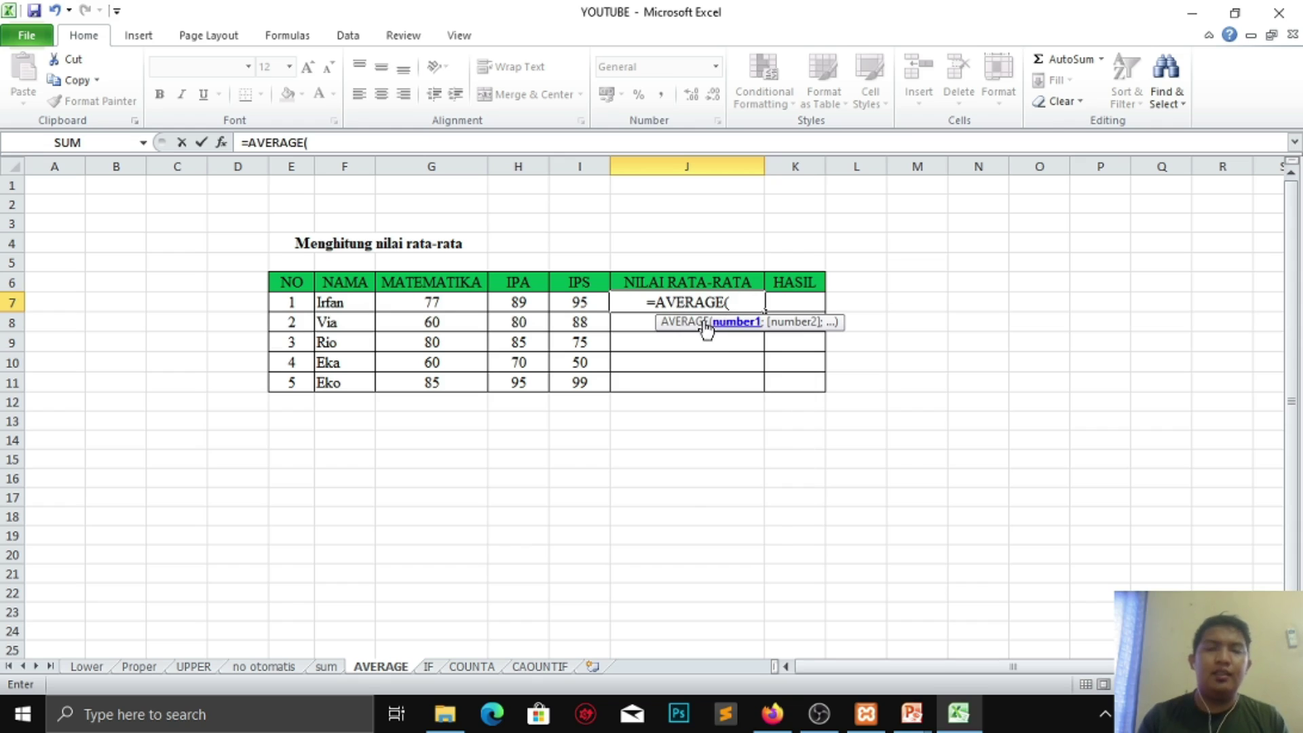
pyautogui.click(426, 304)
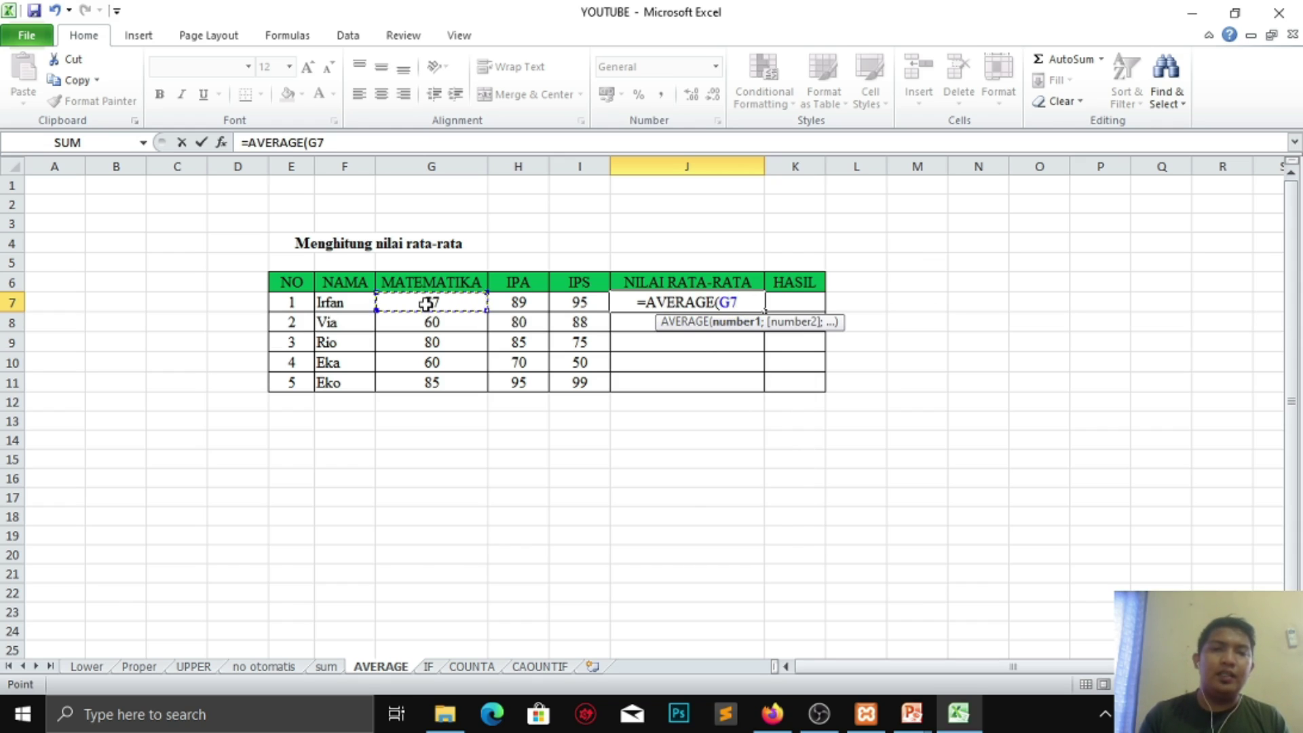
pyautogui.moveTo(433, 304); pyautogui.dragTo(567, 300)
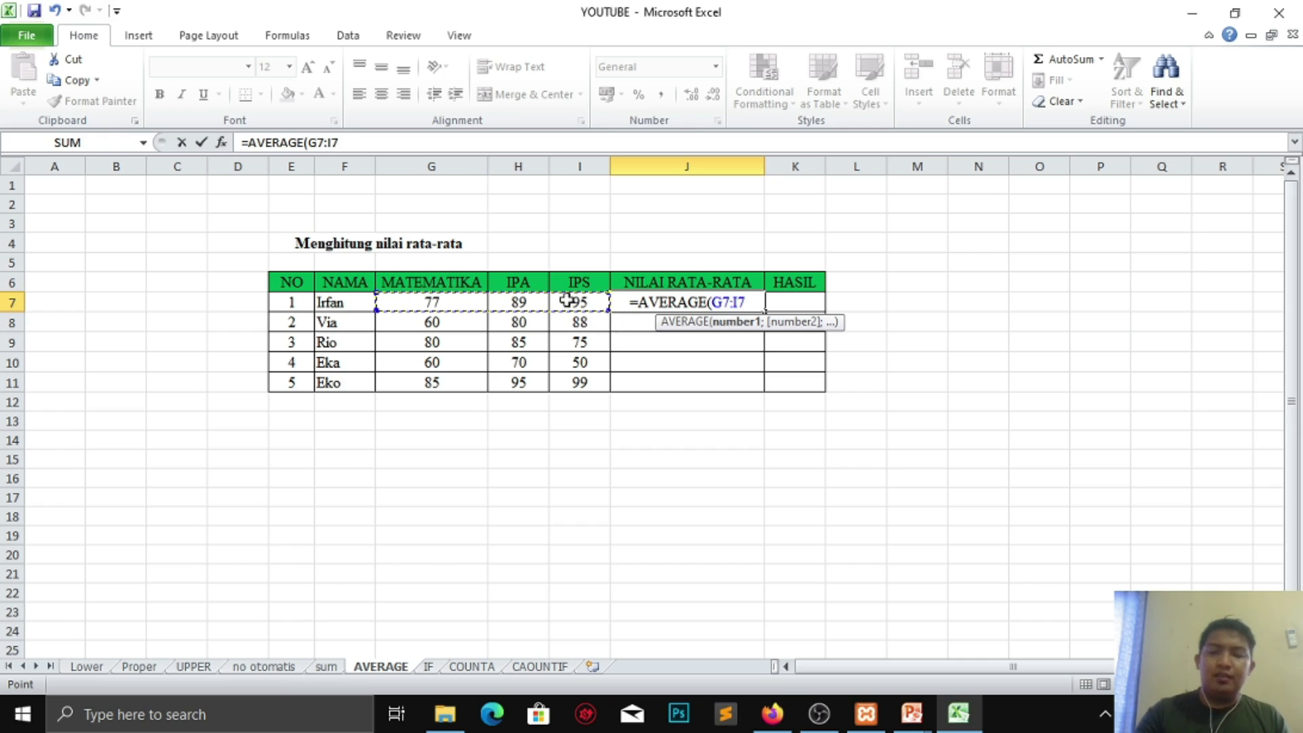
pyautogui.write(')')
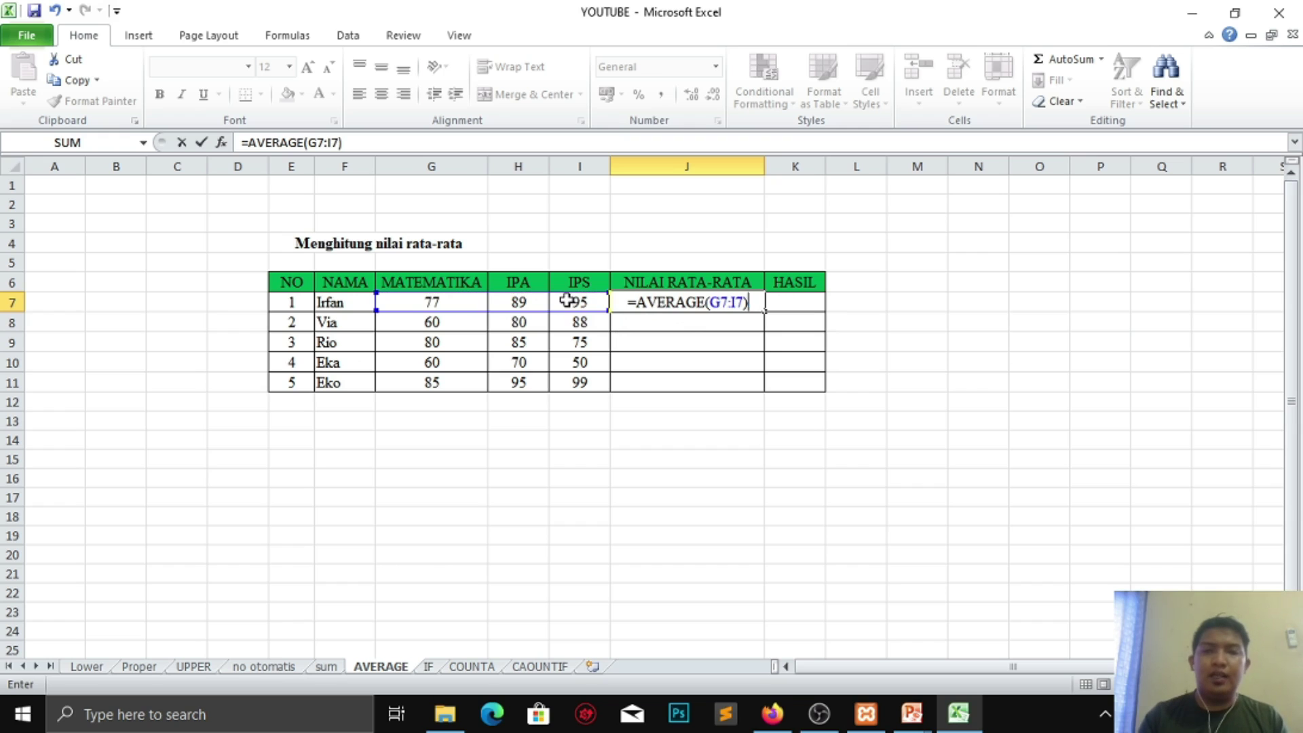
pyautogui.press('Return')
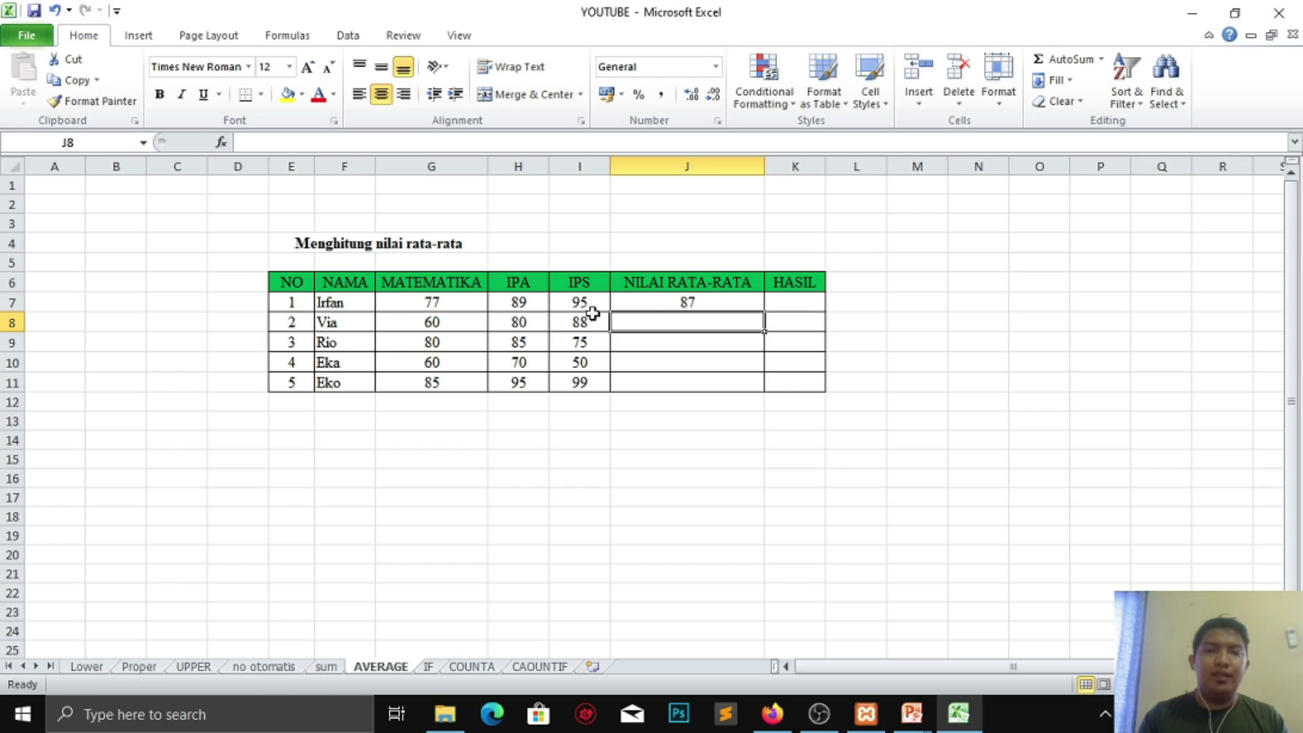
# Step: Copy the AVERAGE formula from J7 down to J11 to fill the NILAI RATA-RATA column for the remaining students
pyautogui.click(645, 304)
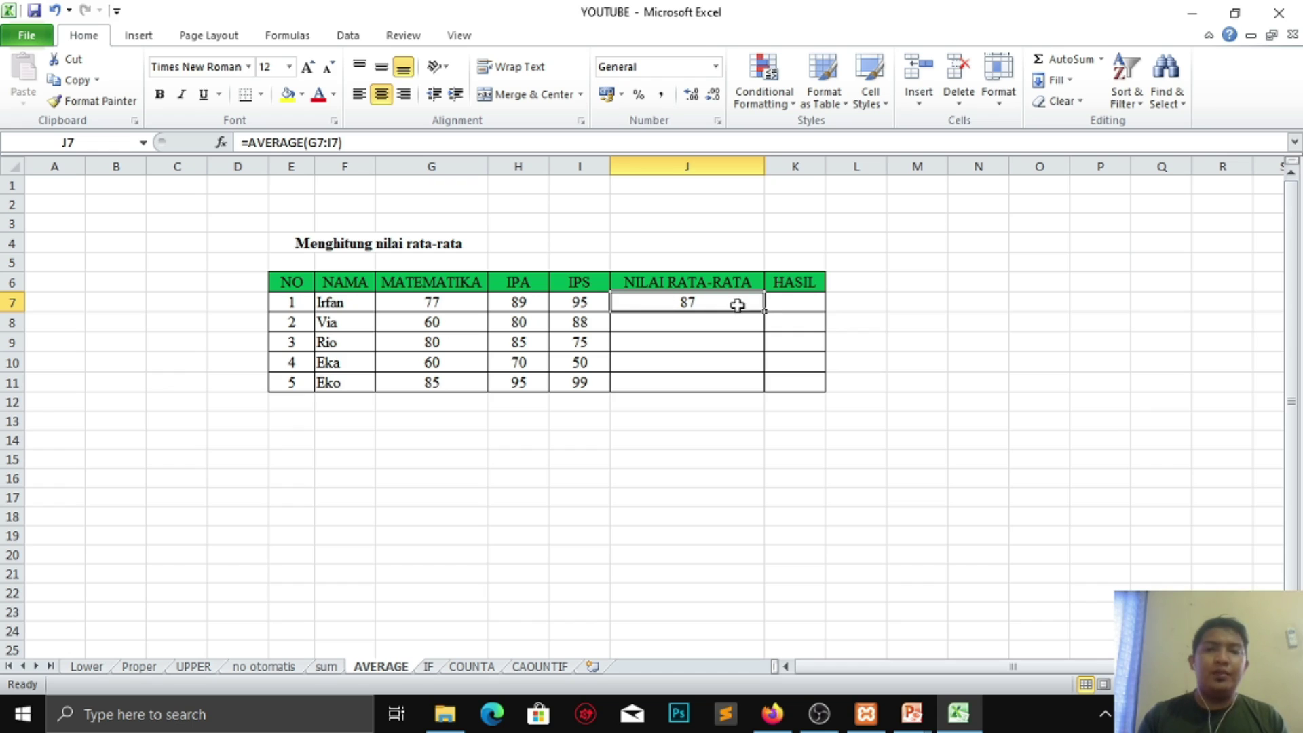
pyautogui.moveTo(765, 313); pyautogui.dragTo(764, 385)
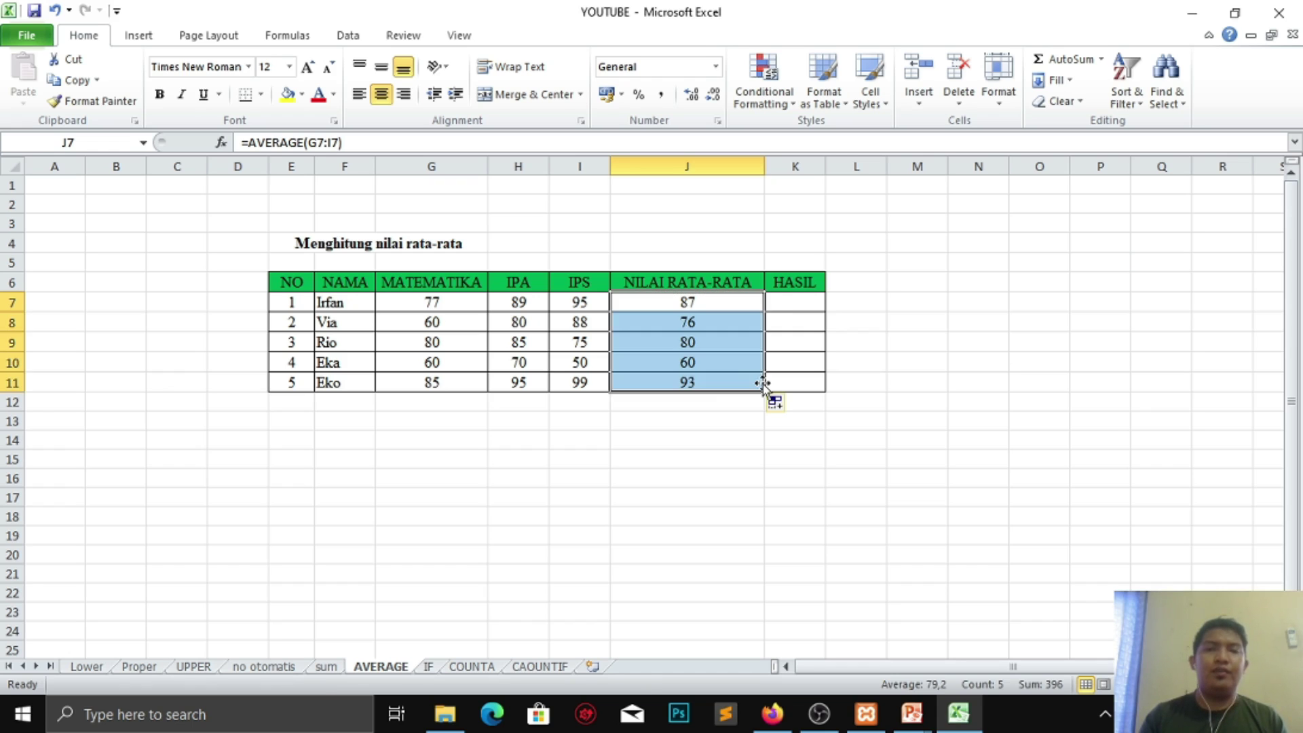
pyautogui.click(632, 419)
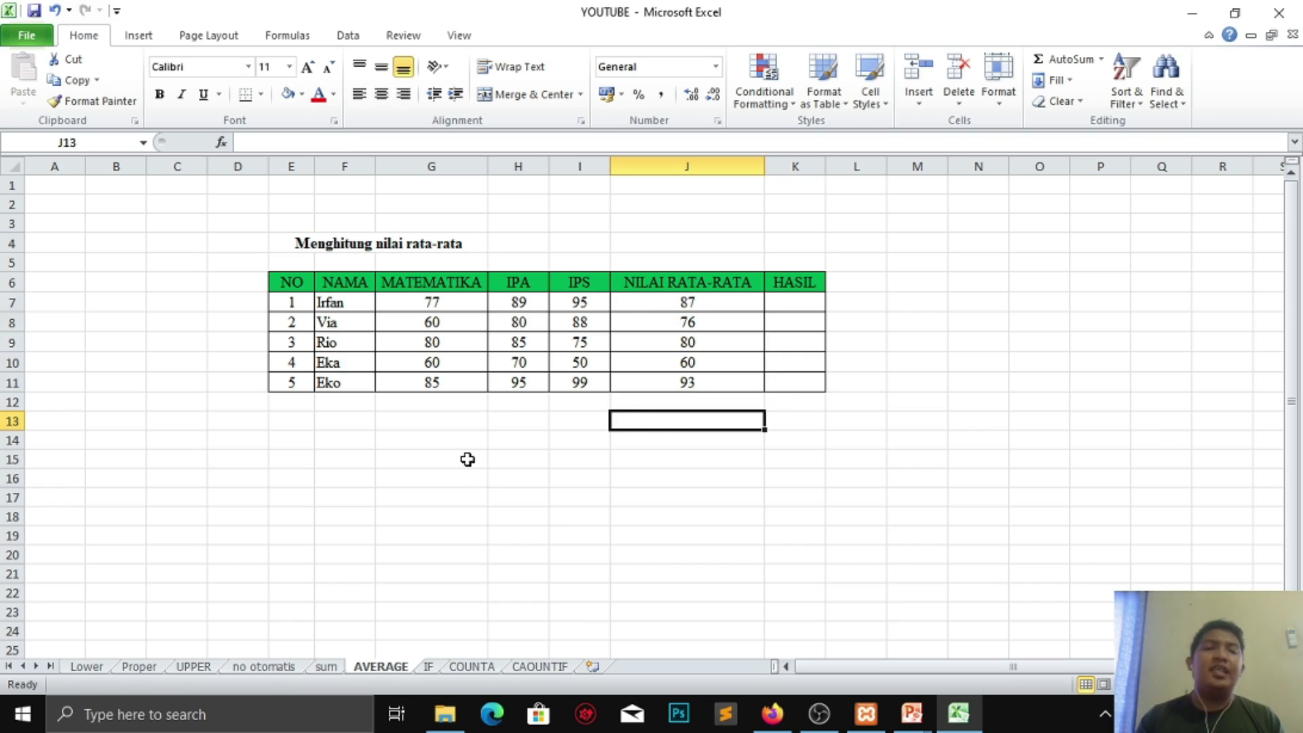
# Step: Look through the IF, COUNTA and CAOUNTIF sheets and return to the IF sheet
pyautogui.click(429, 667)
pyautogui.click(471, 667)
pyautogui.click(541, 667)
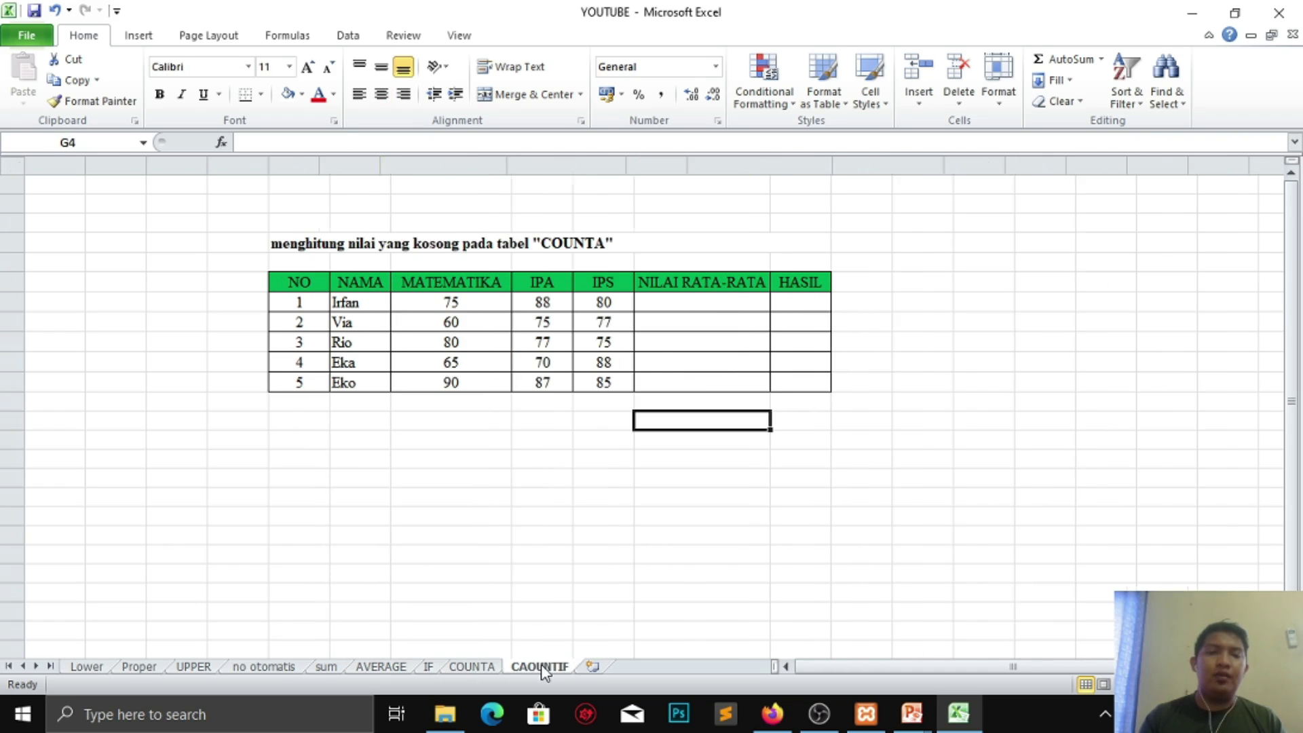
pyautogui.click(429, 667)
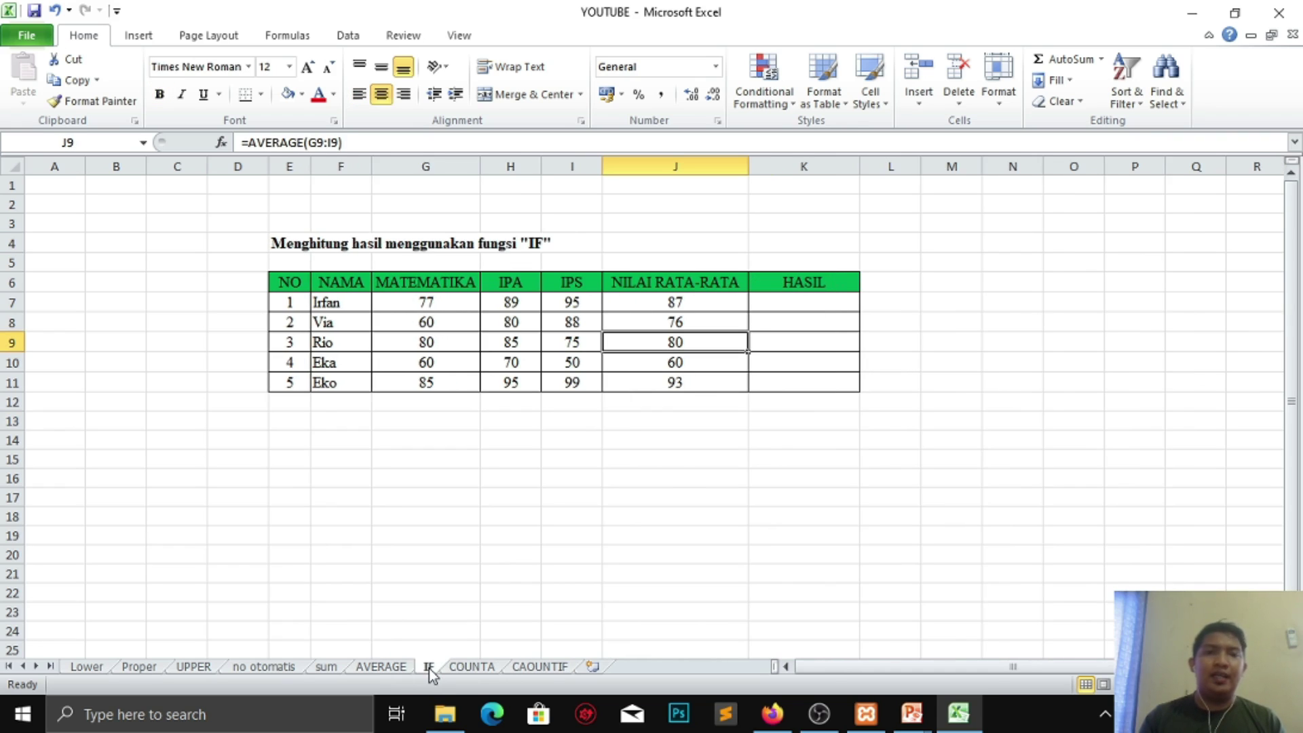